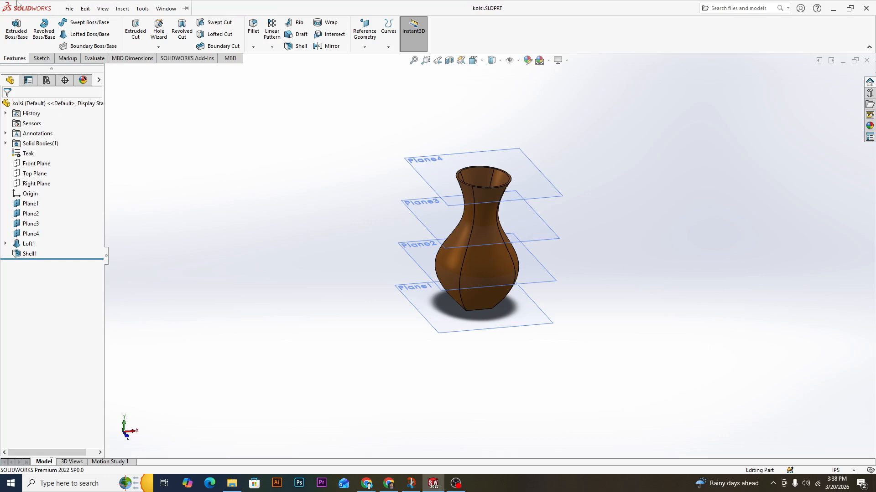
pyautogui.click(68, 8)
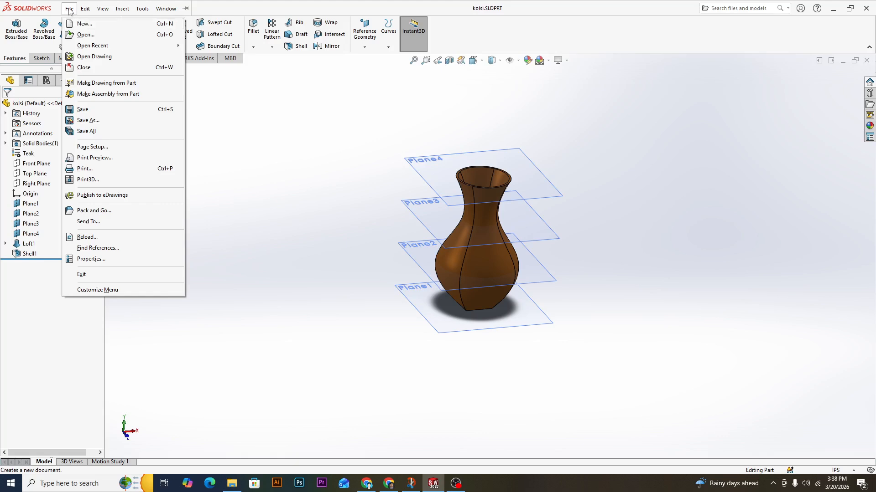
pyautogui.click(69, 10)
pyautogui.click(70, 9)
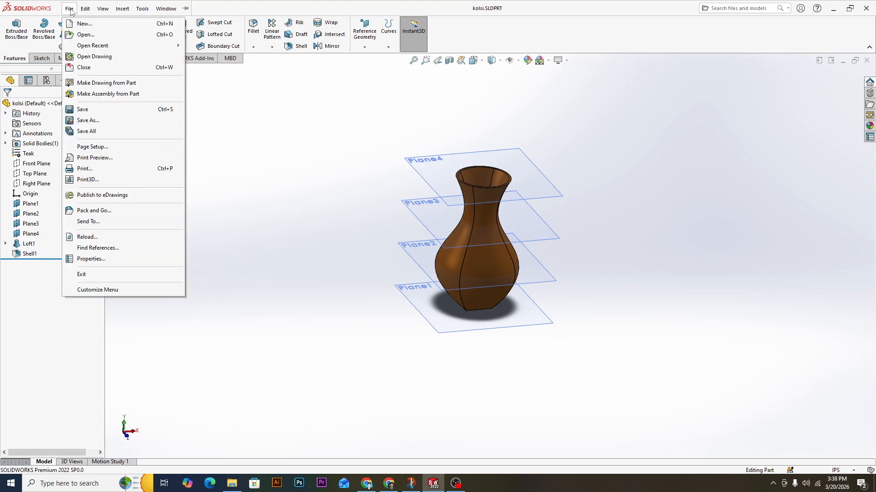
pyautogui.click(69, 9)
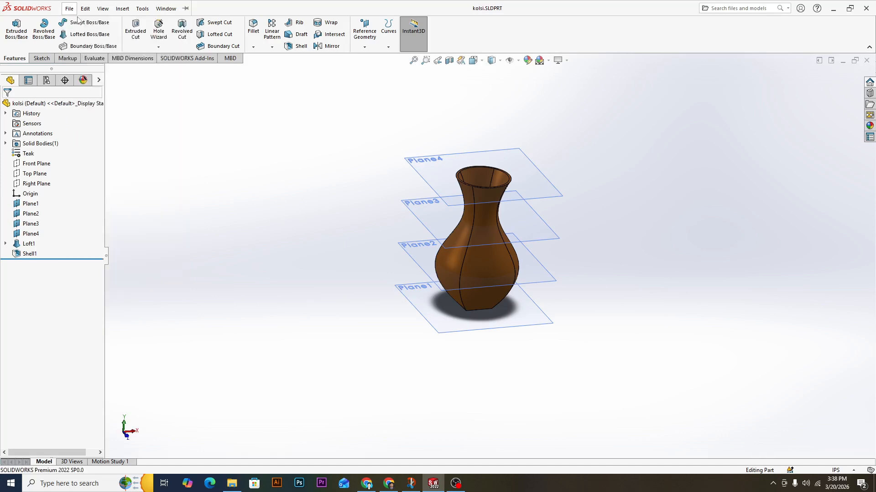
pyautogui.click(70, 9)
pyautogui.click(85, 24)
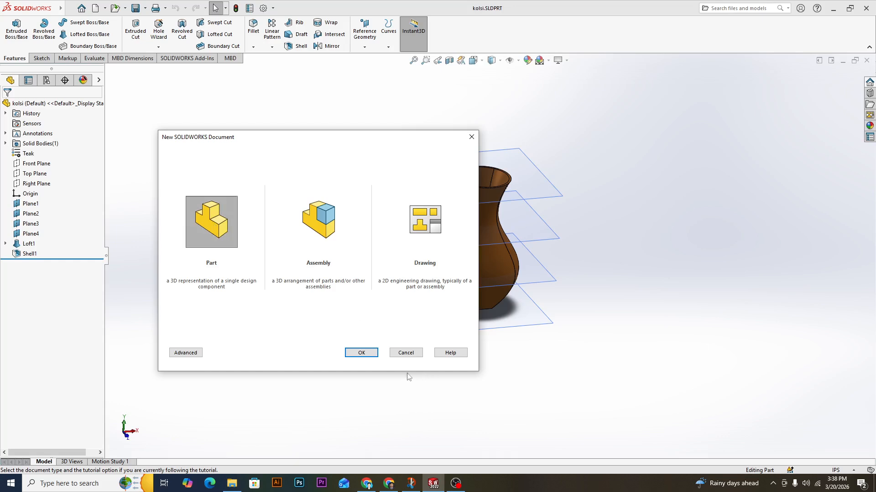
pyautogui.click(358, 353)
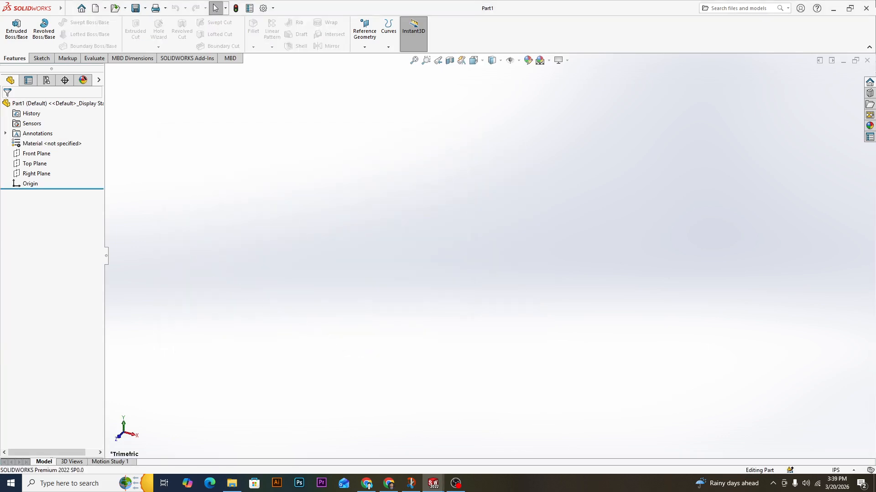
# Close and relaunch SOLIDWORKS, create a new part document, and collapse the resources pane.
pyautogui.click(866, 7)
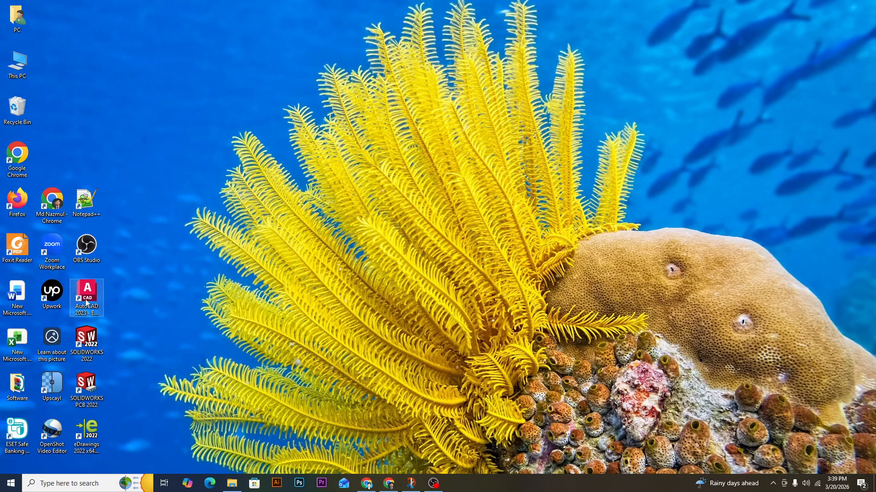
pyautogui.doubleClick(86, 341)
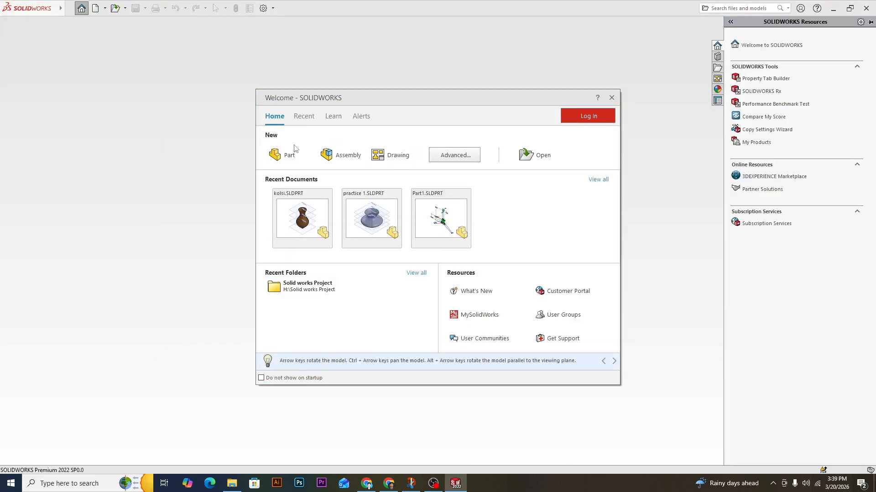
pyautogui.click(288, 156)
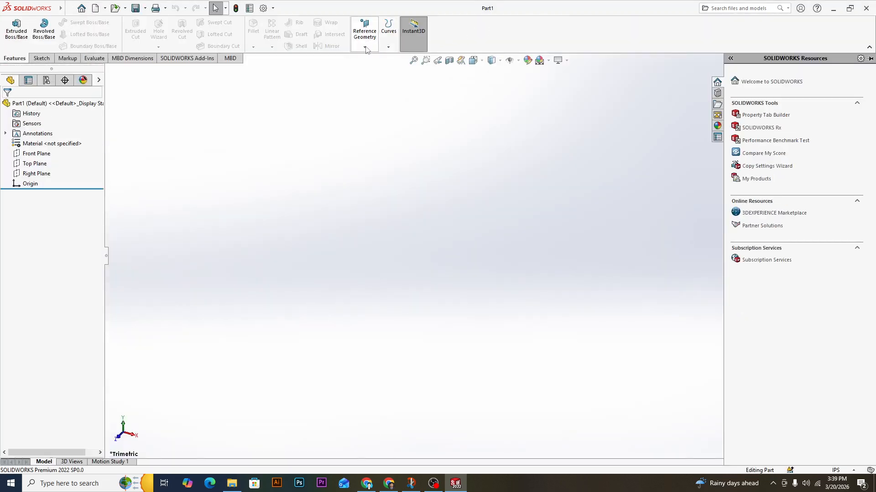
pyautogui.click(9, 60)
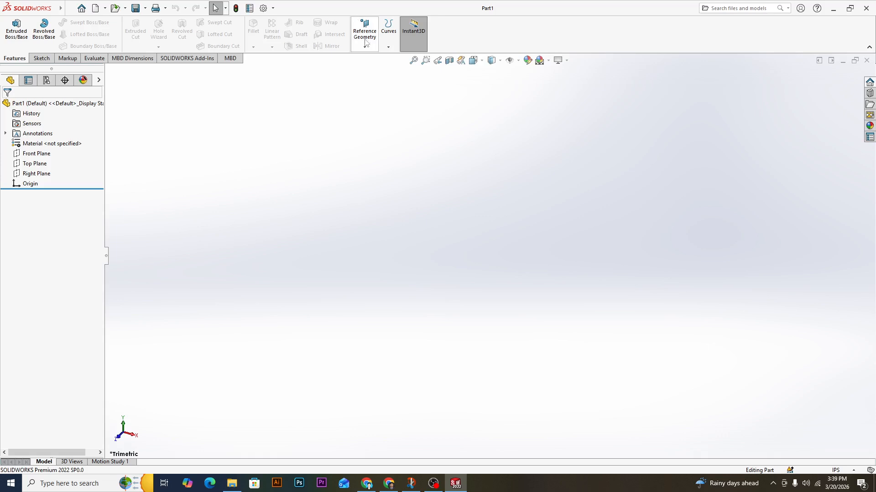
# Create four reference planes from the Top Plane, each offset 50 in from the one before.
pyautogui.click(365, 47)
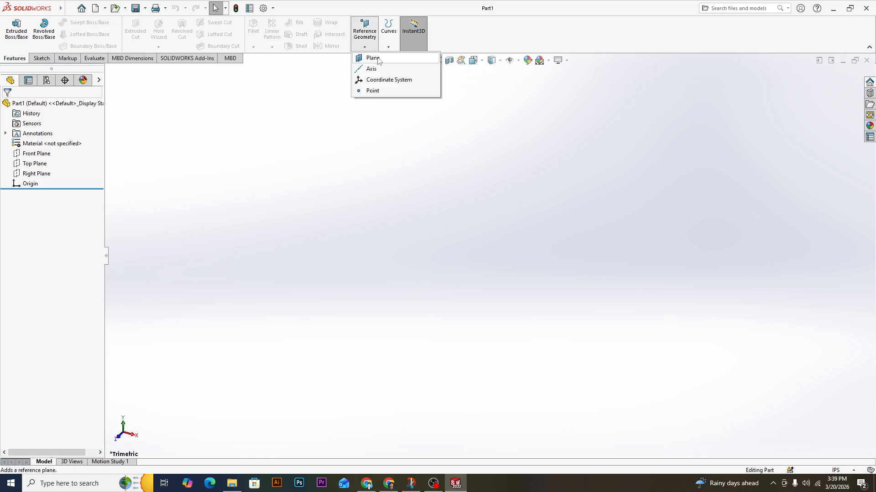
pyautogui.click(373, 58)
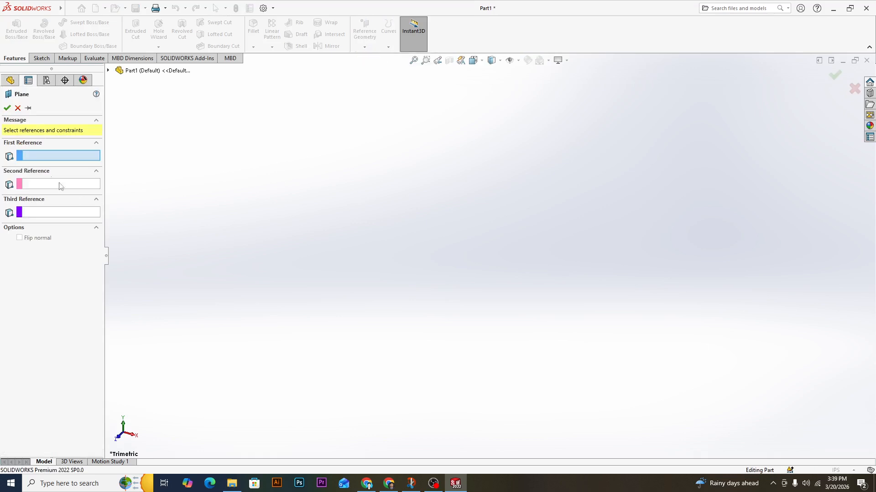
pyautogui.click(172, 72)
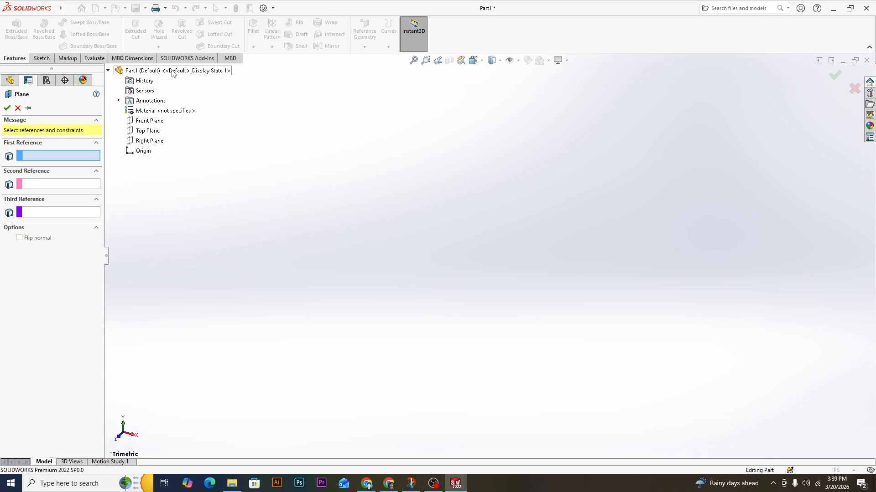
pyautogui.click(155, 132)
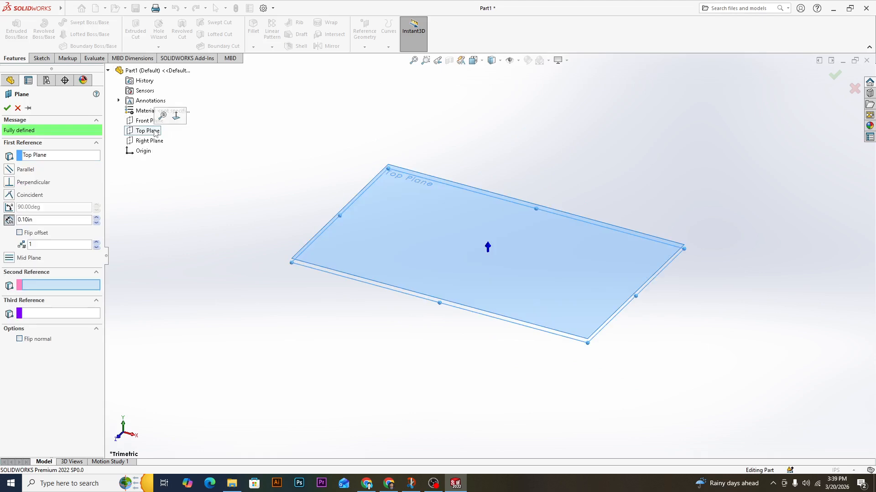
pyautogui.moveTo(40, 222); pyautogui.dragTo(15, 224)
pyautogui.write('5')
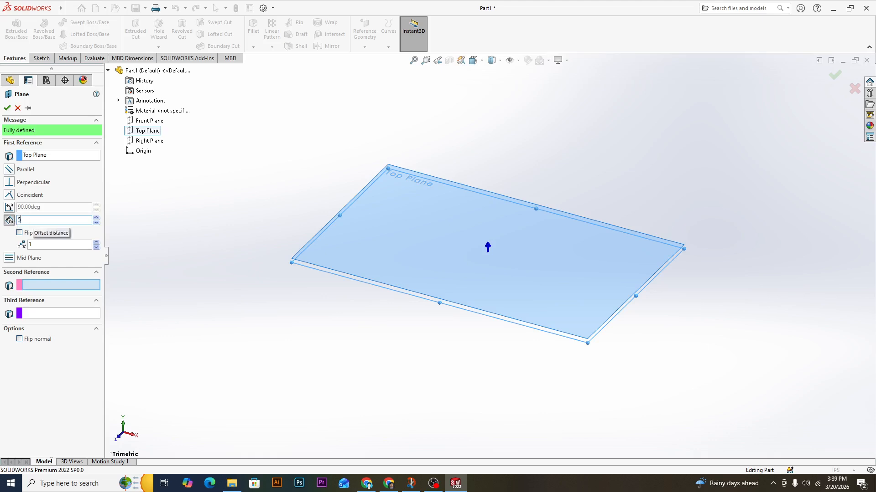
pyautogui.write('0')
pyautogui.press('Return')
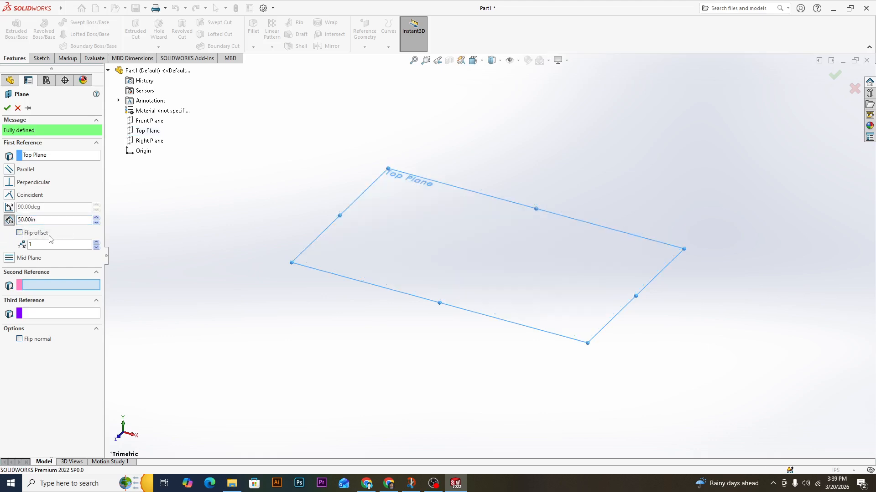
pyautogui.moveTo(47, 245); pyautogui.dragTo(25, 246)
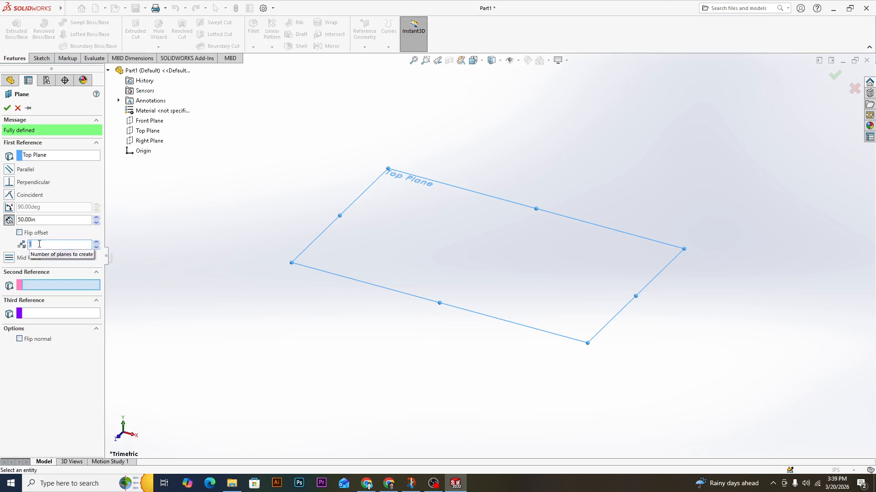
pyautogui.write('4')
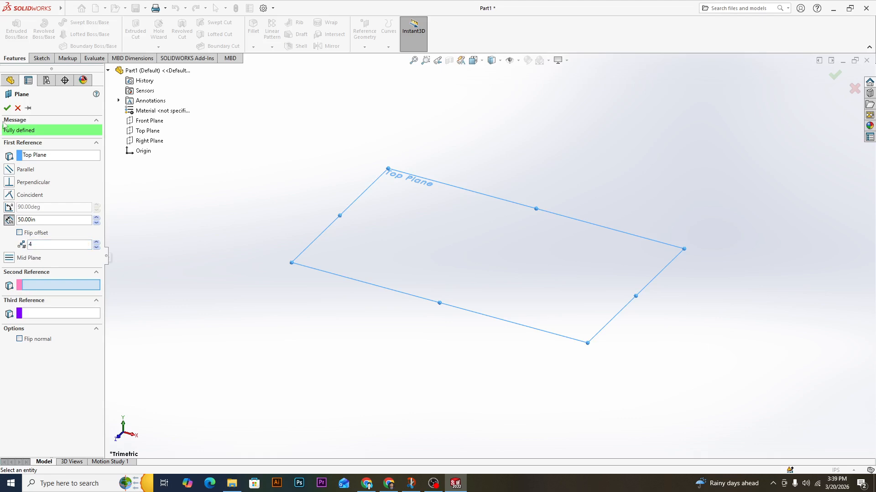
pyautogui.click(7, 108)
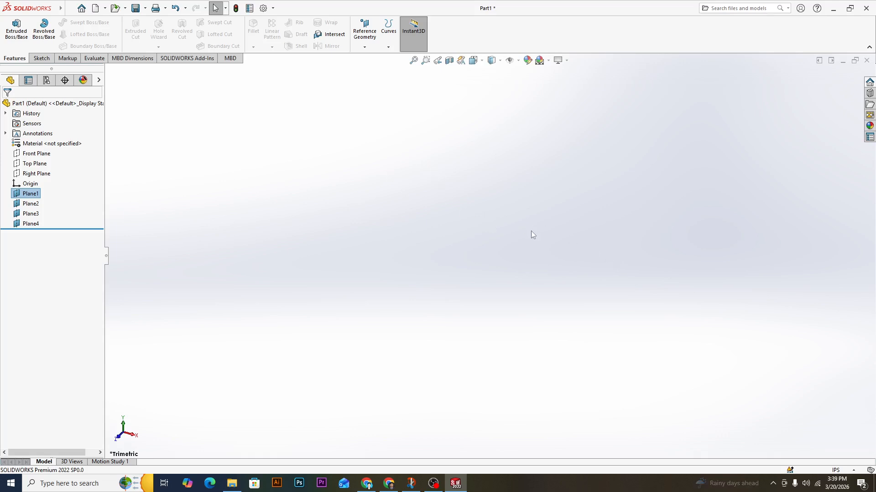
# Examine the arrangement and spacing of the four stacked reference planes.
pyautogui.scroll(8, 532, 231)
pyautogui.scroll(5, 533, 230)
pyautogui.scroll(-10, 464, 192)
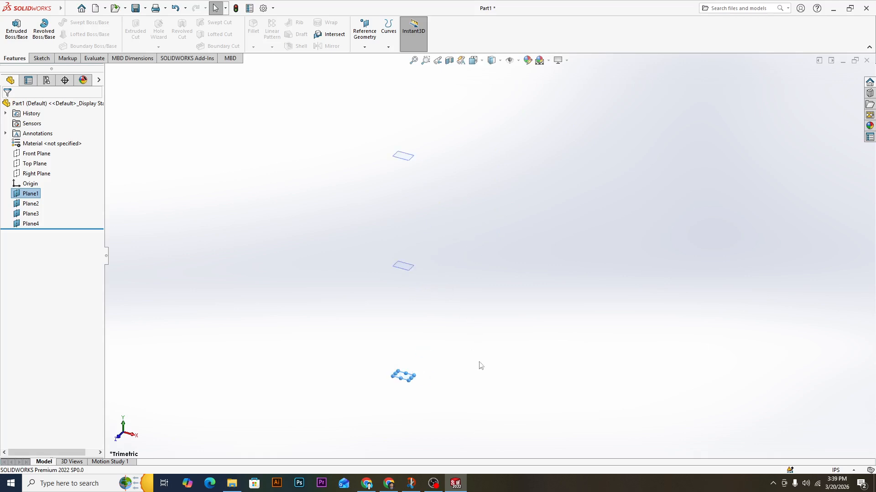
pyautogui.scroll(-2, 505, 360)
pyautogui.scroll(5, 504, 358)
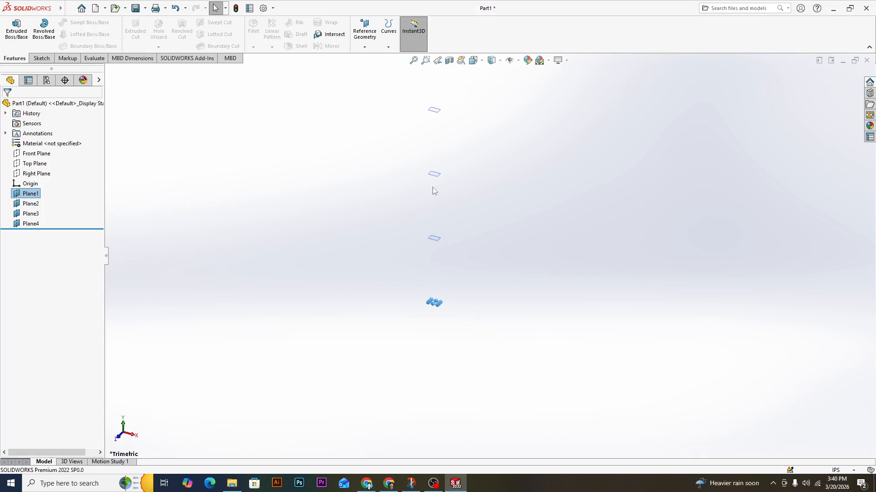
pyautogui.scroll(4, 436, 109)
pyautogui.scroll(-3, 437, 110)
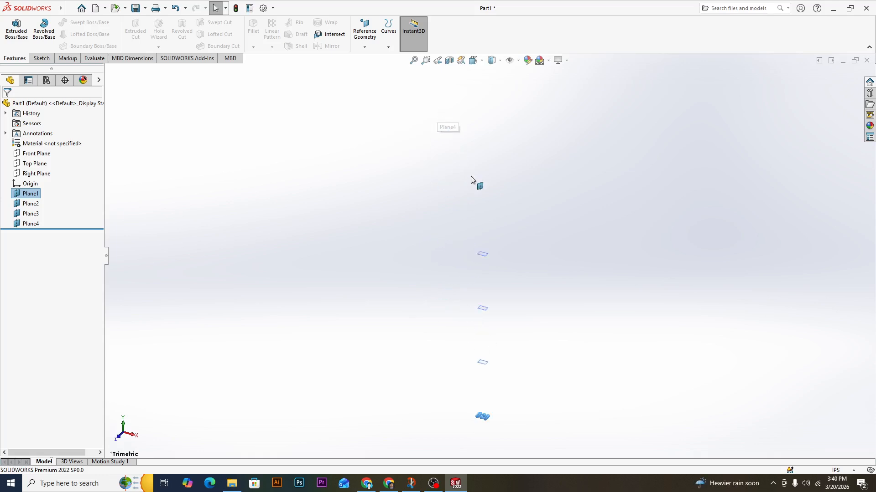
pyautogui.scroll(-4, 536, 278)
pyautogui.scroll(-5, 470, 353)
pyautogui.scroll(-7, 365, 372)
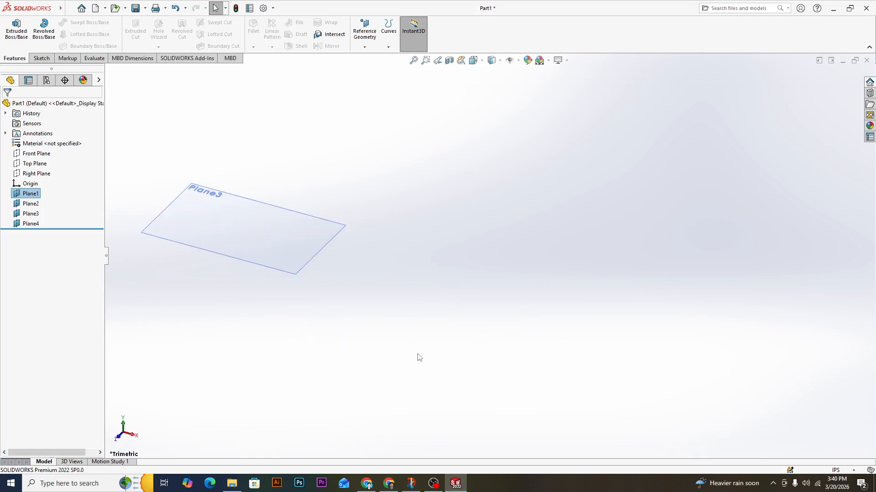
pyautogui.scroll(6, 413, 354)
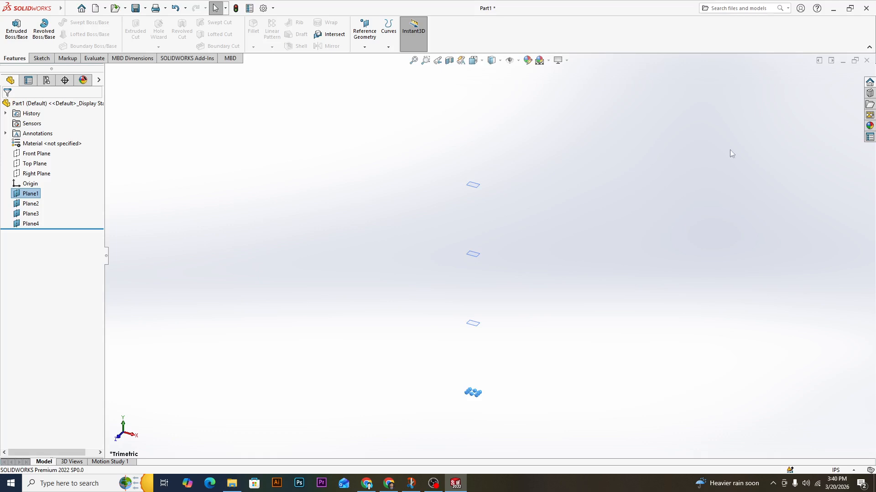
# Start a sketch on Plane1 and draw a center rectangle about 3.22 by 2.47 in from the origin.
pyautogui.rightClick(30, 196)
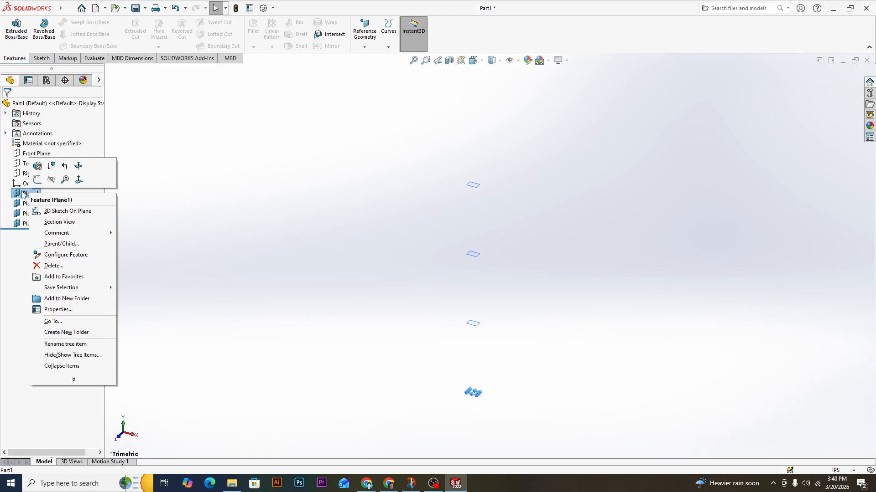
pyautogui.click(36, 180)
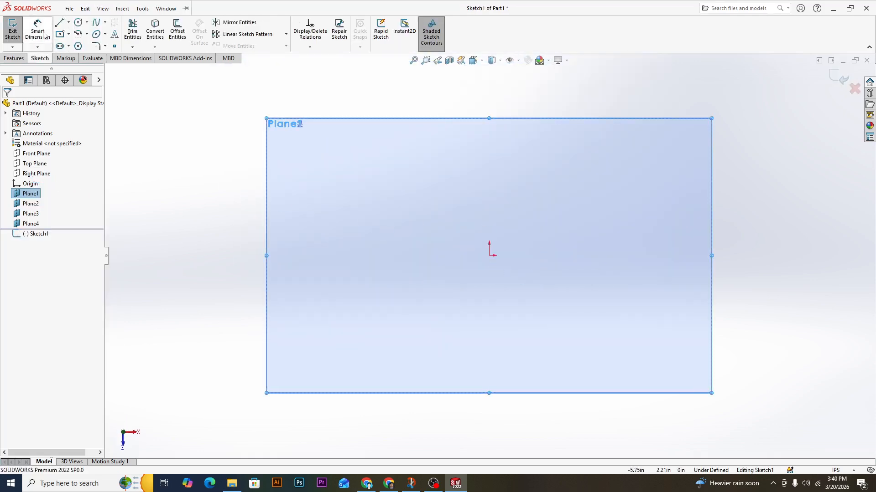
pyautogui.click(69, 34)
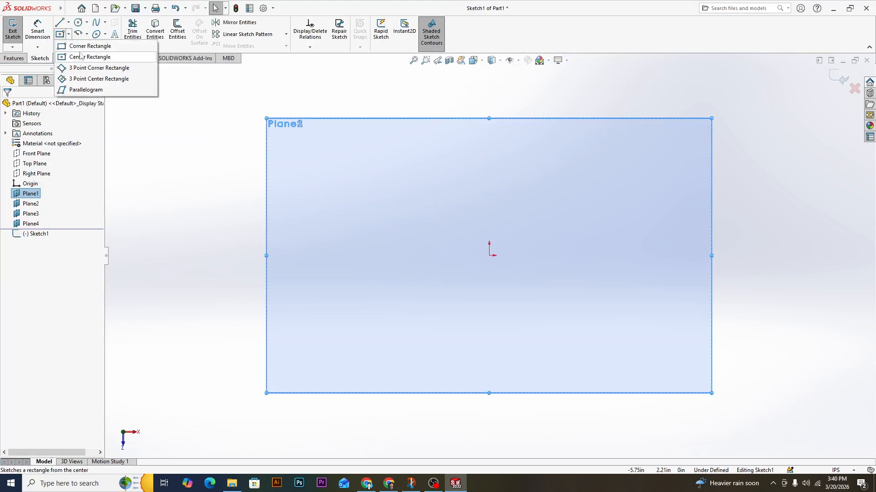
pyautogui.click(69, 35)
pyautogui.click(70, 34)
pyautogui.click(91, 57)
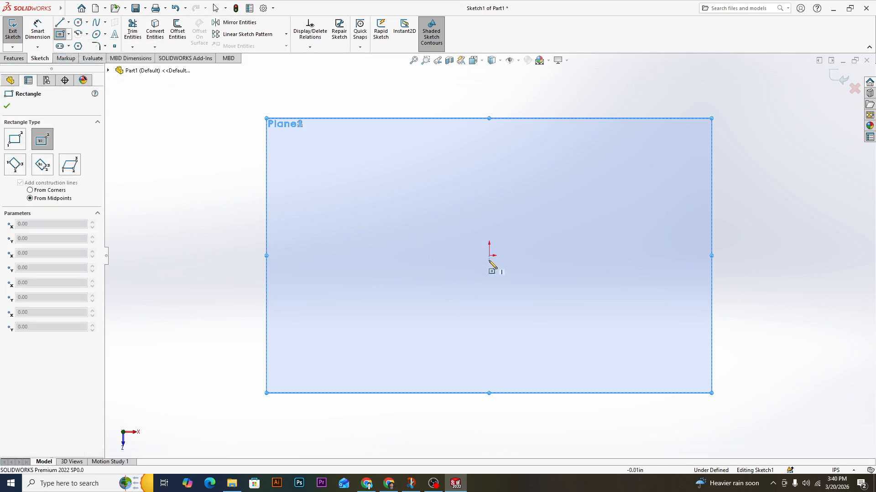
pyautogui.moveTo(489, 255); pyautogui.dragTo(591, 334)
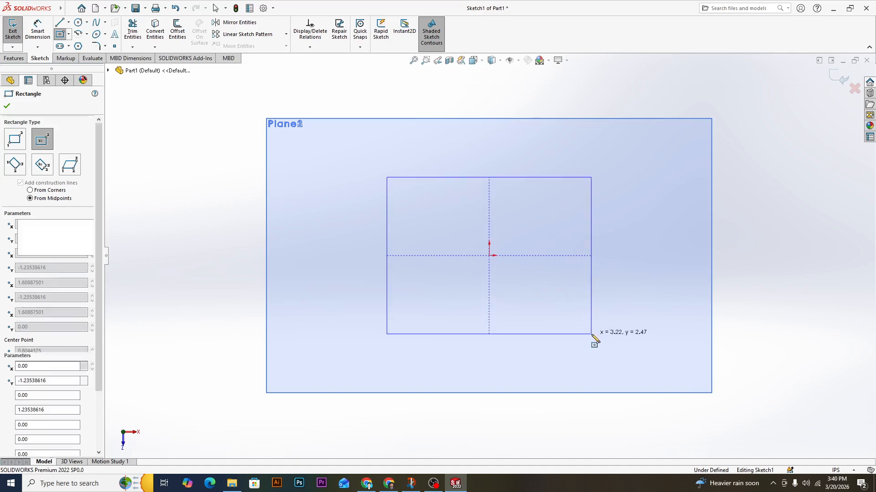
# Dimension the rectangle's width between its two upper corners and set it to 30 in.
pyautogui.moveTo(3, 4)
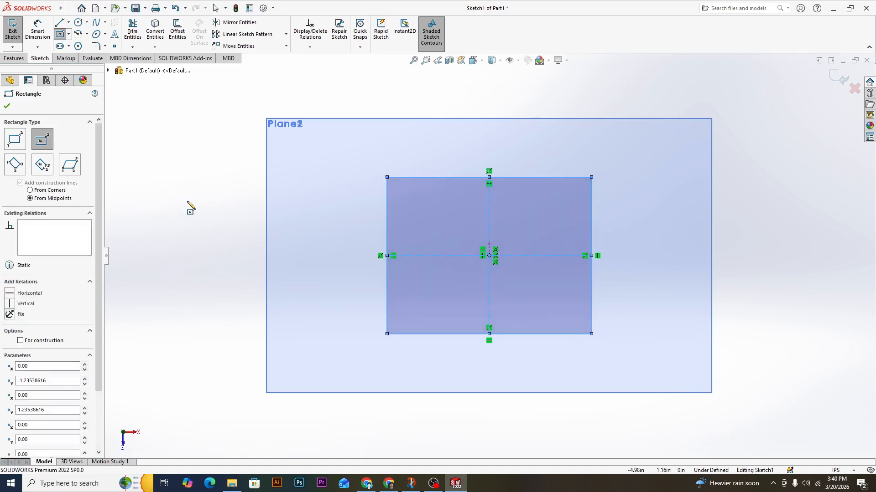
pyautogui.click(31, 36)
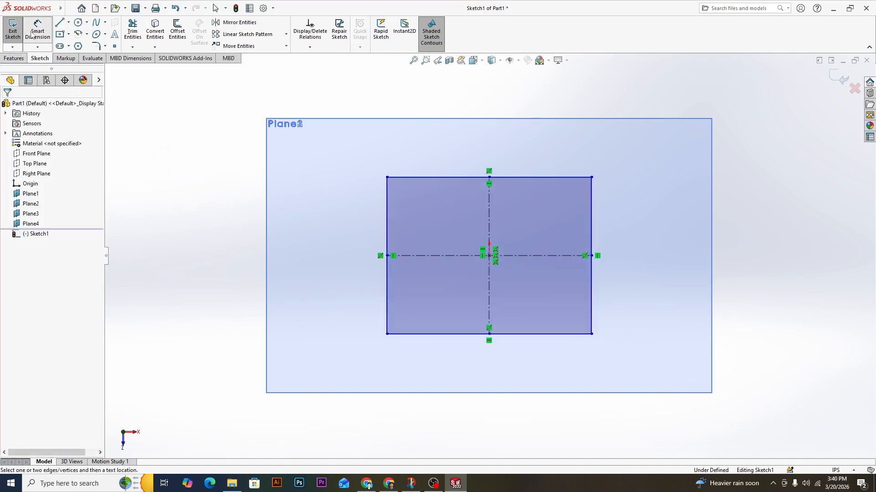
pyautogui.click(387, 177)
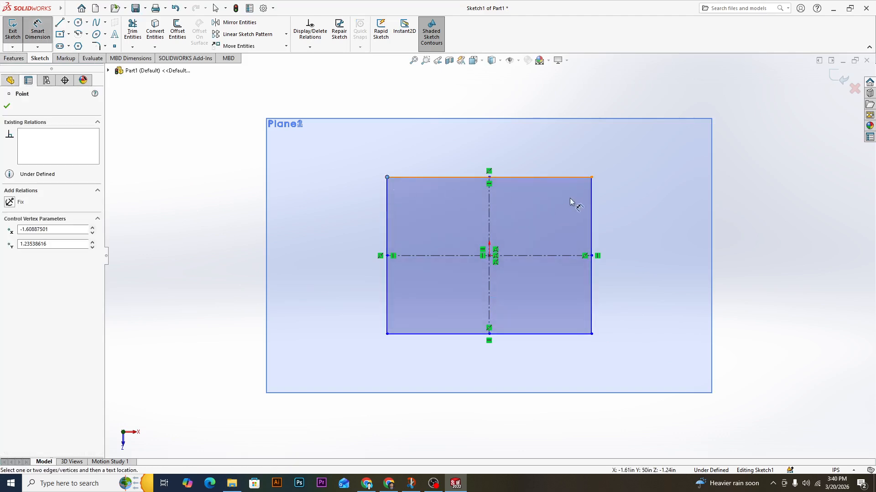
pyautogui.click(592, 177)
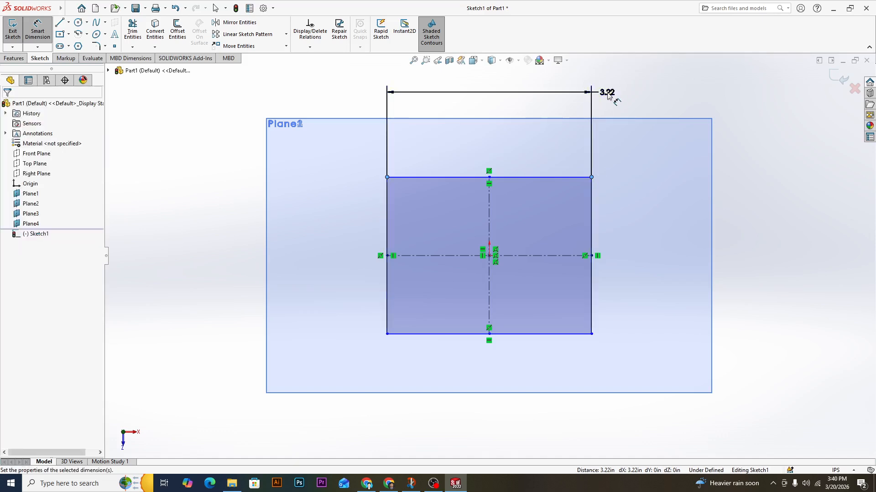
pyautogui.click(609, 93)
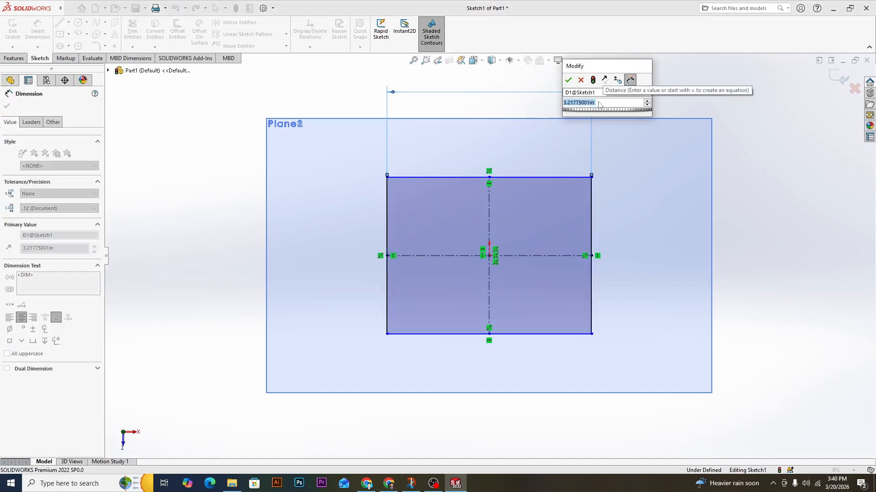
pyautogui.write('30')
pyautogui.press('Return')
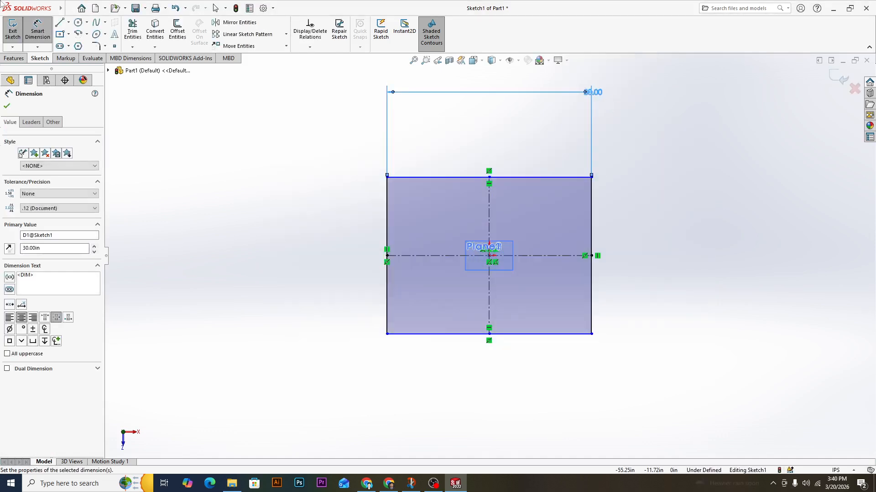
# Dimension the rectangle's height between its two left corners, set it to 30 in, and exit the sketch.
pyautogui.click(388, 177)
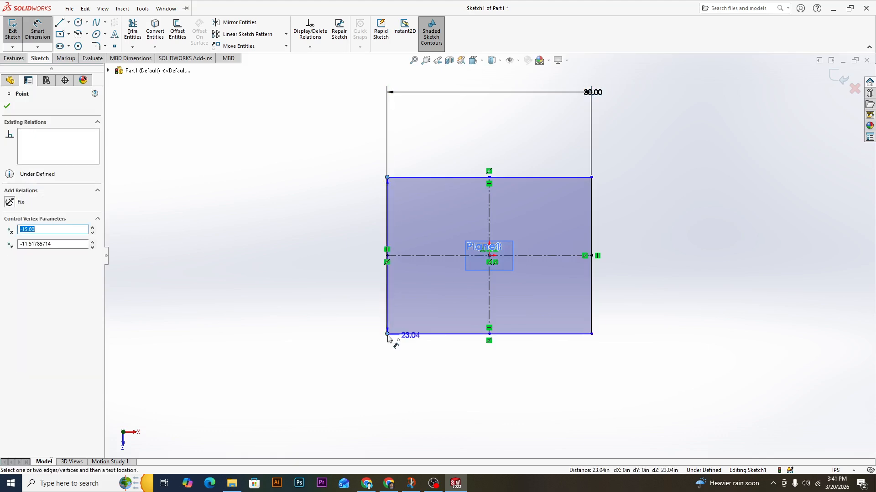
pyautogui.click(387, 334)
pyautogui.click(251, 338)
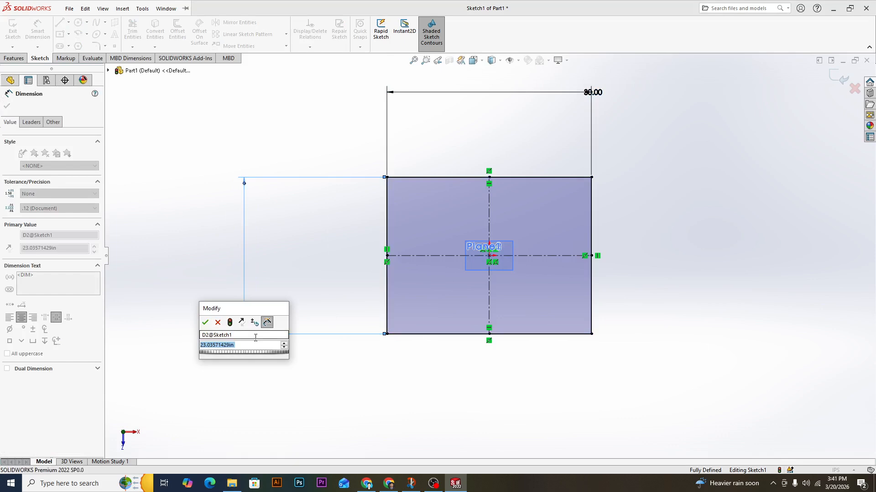
pyautogui.write('30')
pyautogui.press('Return')
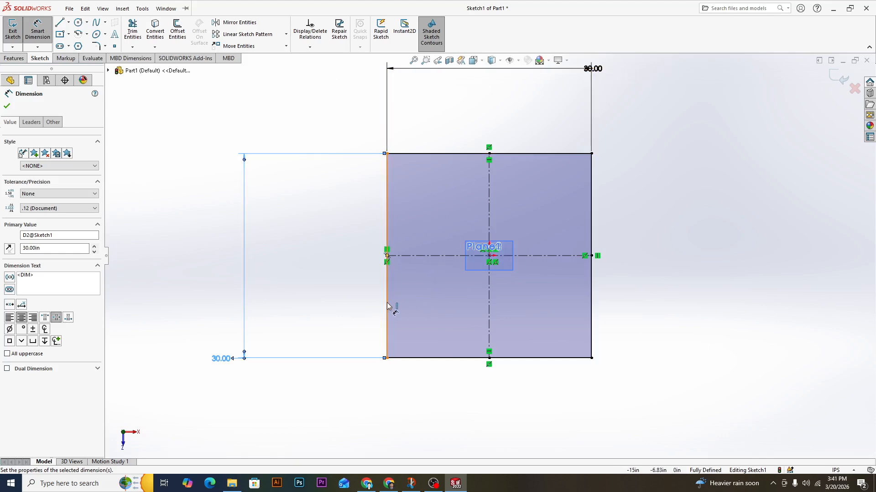
pyautogui.click(7, 108)
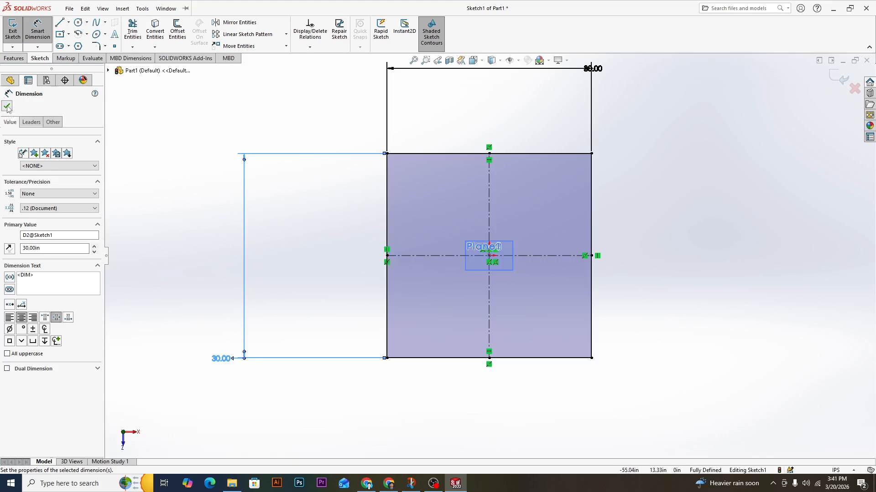
pyautogui.click(842, 79)
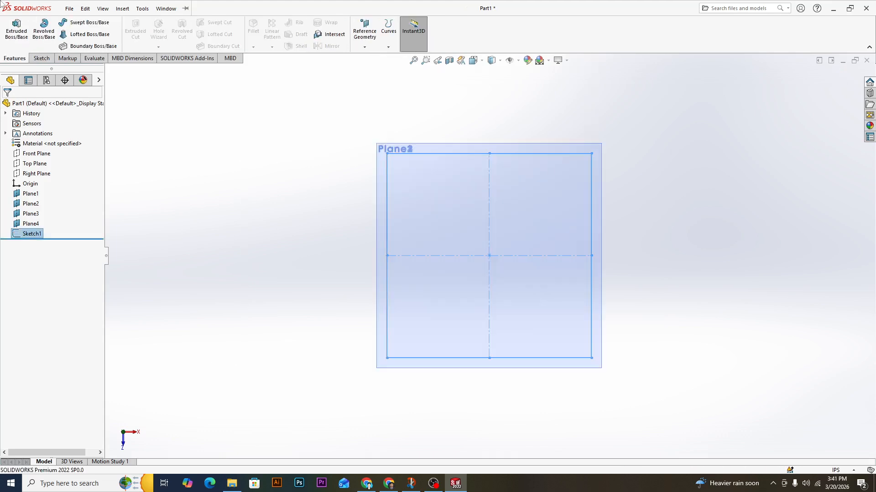
# Start a sketch on Plane2 and draw a circle centred on the origin with a radius of about 13 in.
pyautogui.rightClick(31, 205)
pyautogui.click(38, 192)
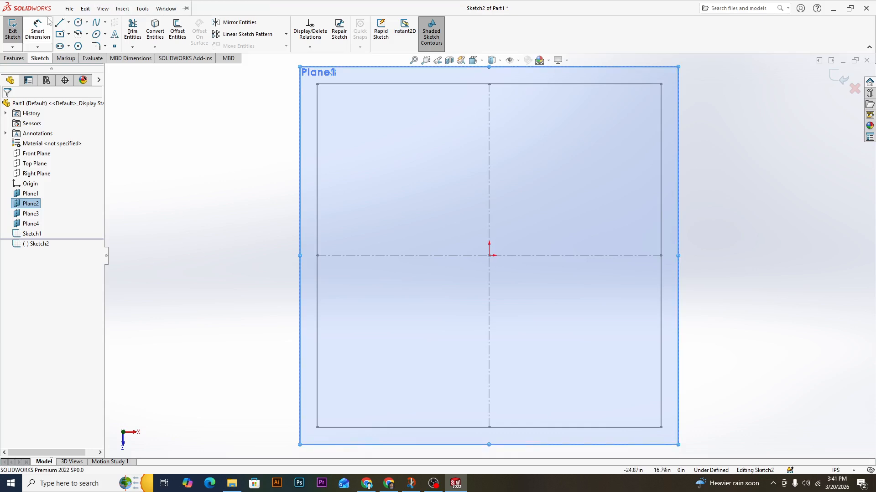
pyautogui.click(87, 22)
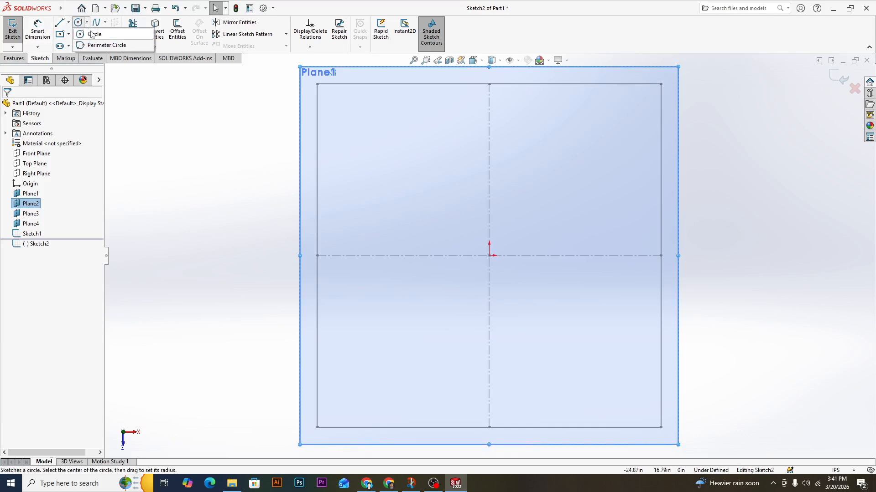
pyautogui.click(91, 31)
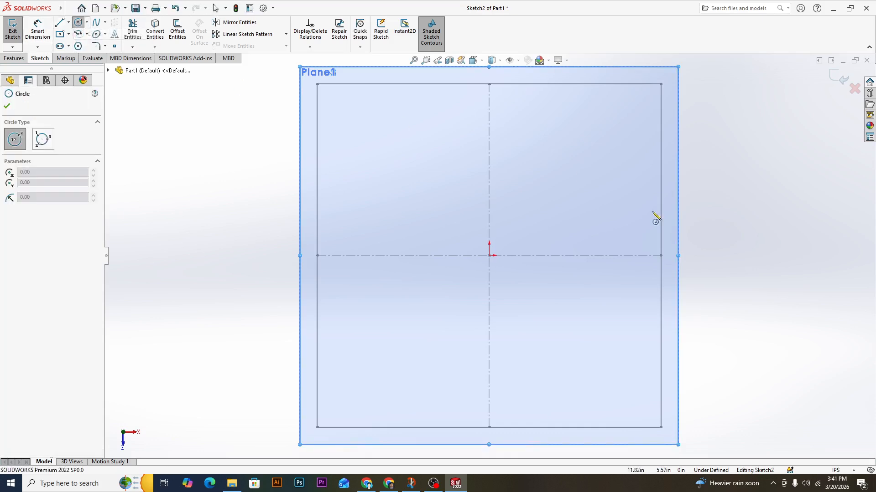
pyautogui.click(489, 256)
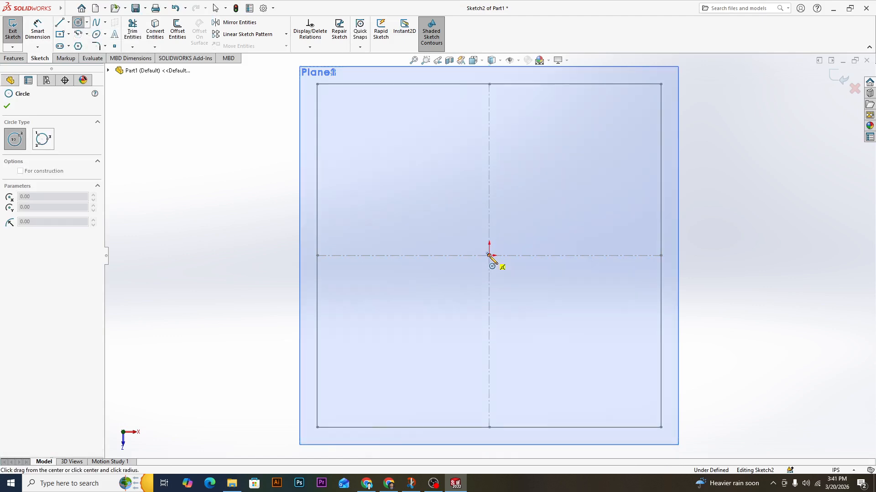
pyautogui.click(580, 373)
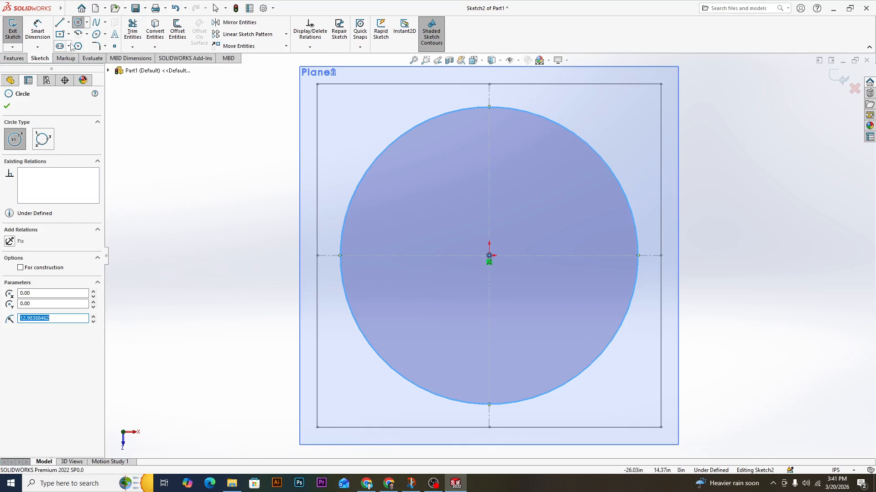
# Dimension the Plane2 circle's diameter, set it to 90 in, and exit the sketch.
pyautogui.click(34, 31)
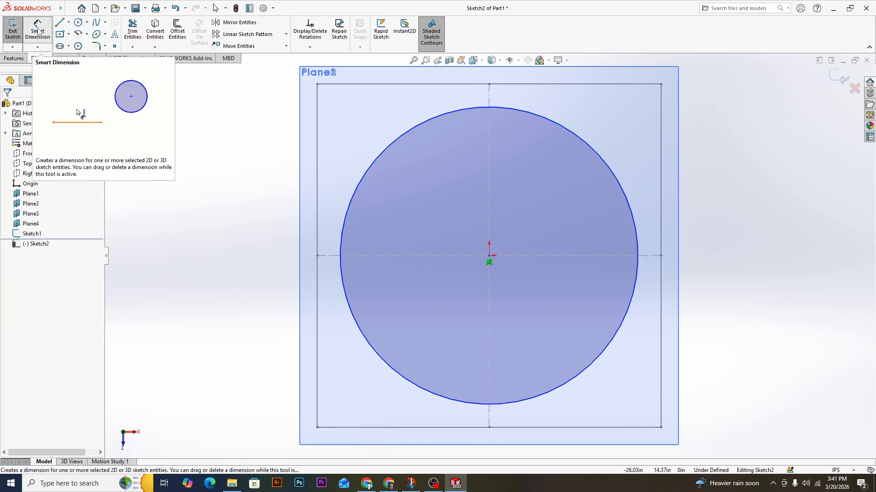
pyautogui.click(37, 31)
pyautogui.click(636, 254)
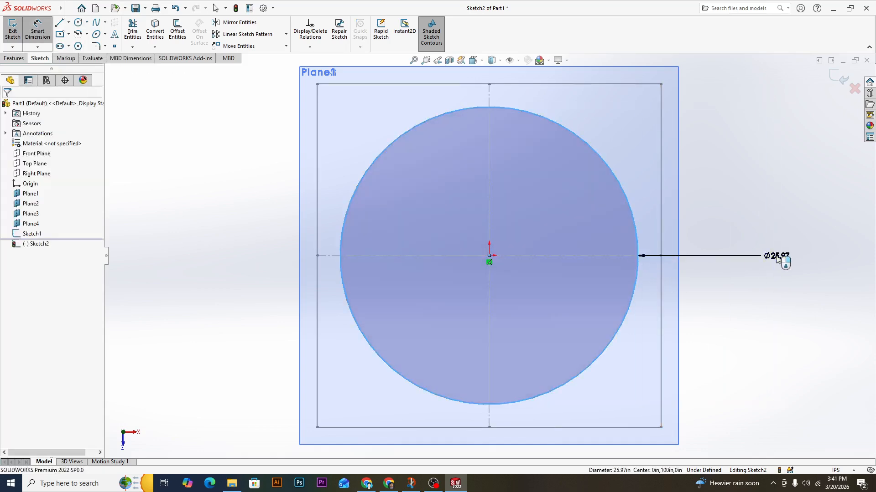
pyautogui.click(777, 257)
pyautogui.write('90')
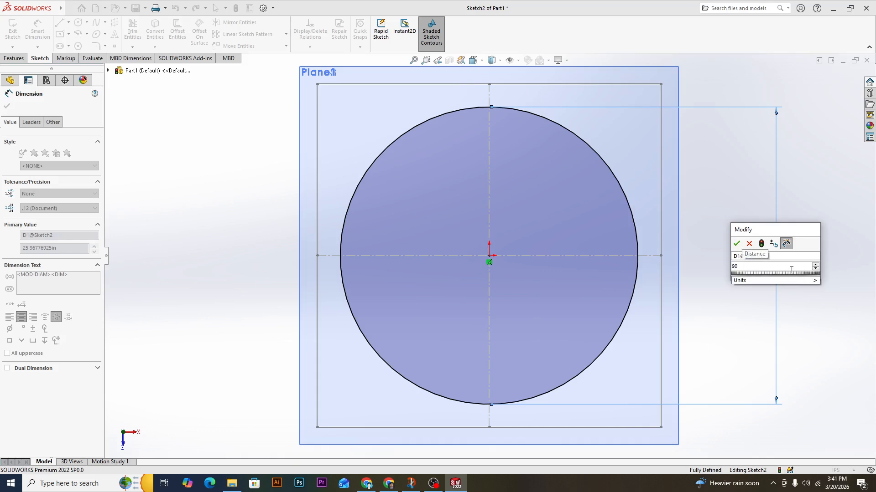
pyautogui.press('Return')
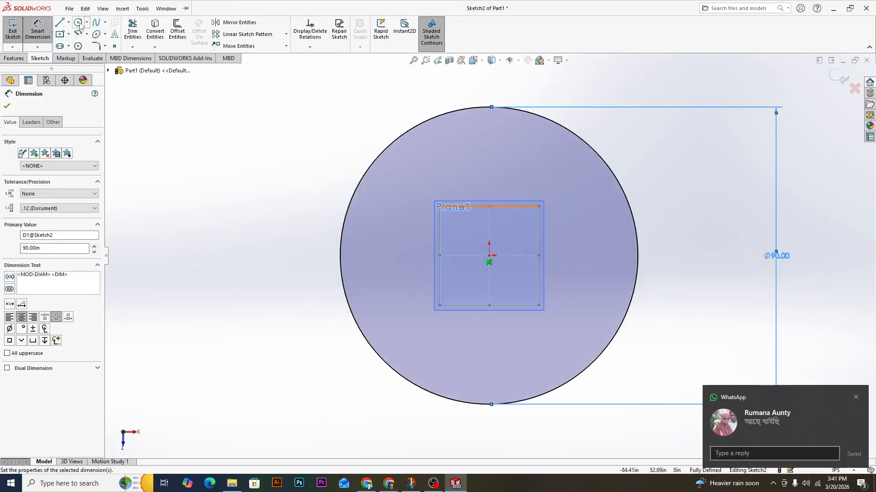
pyautogui.click(856, 398)
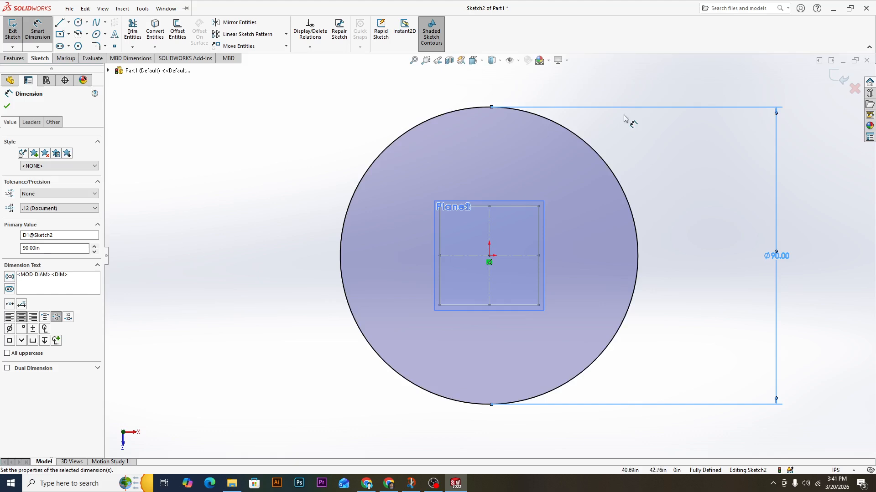
pyautogui.click(7, 106)
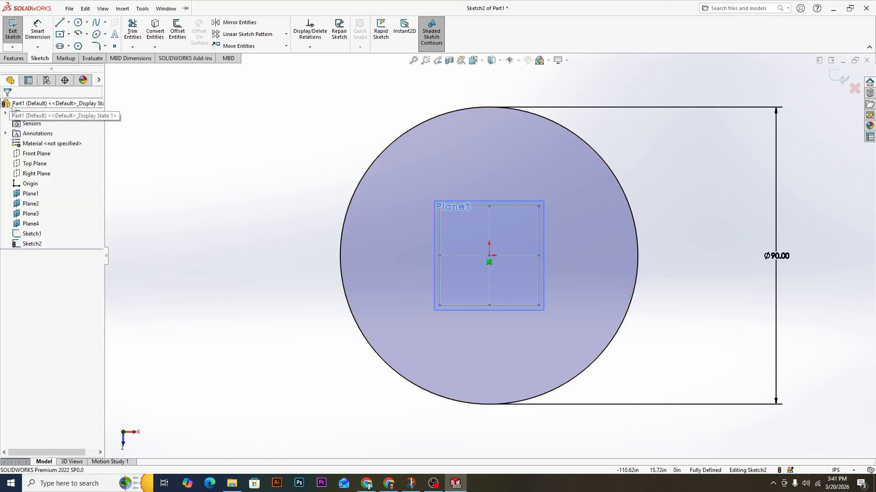
pyautogui.click(843, 80)
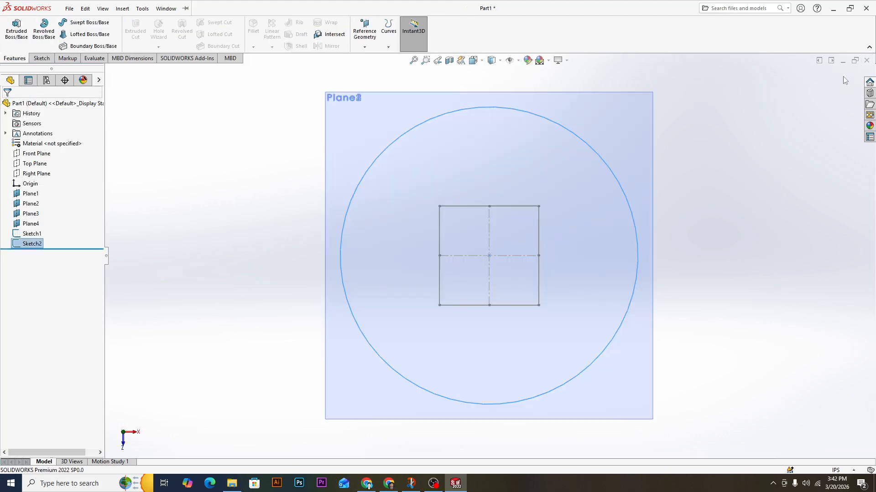
# Start a sketch on Plane3 and draw a circle centred on the origin with a radius of about 34.5 in.
pyautogui.rightClick(32, 215)
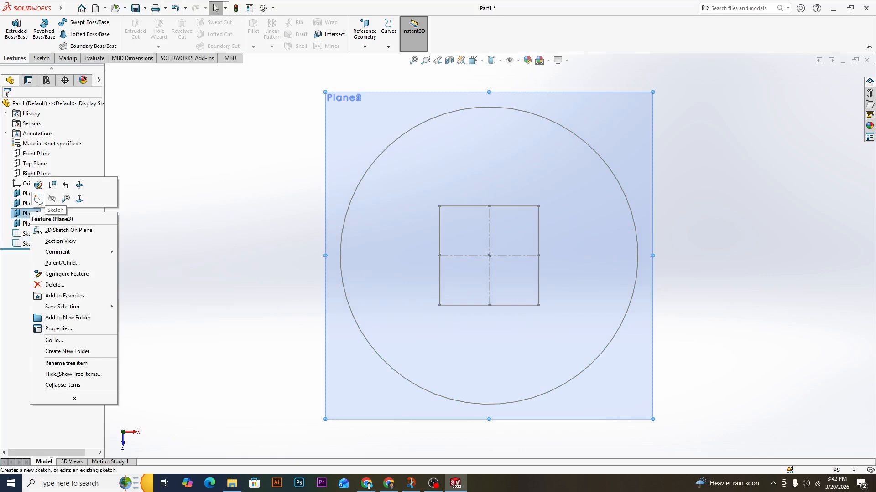
pyautogui.rightClick(19, 213)
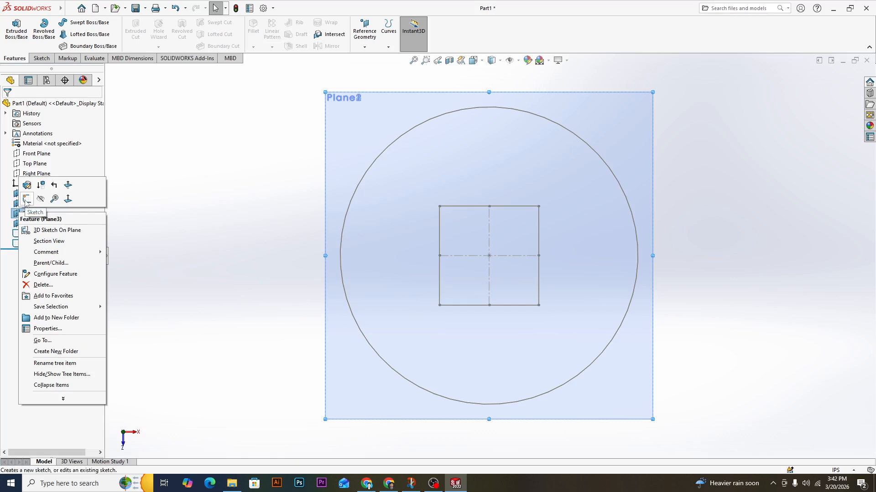
pyautogui.click(26, 200)
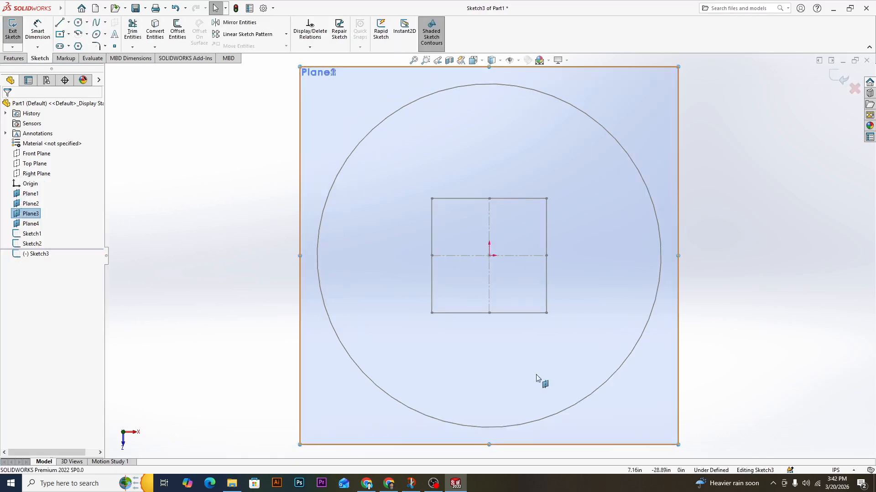
pyautogui.click(79, 23)
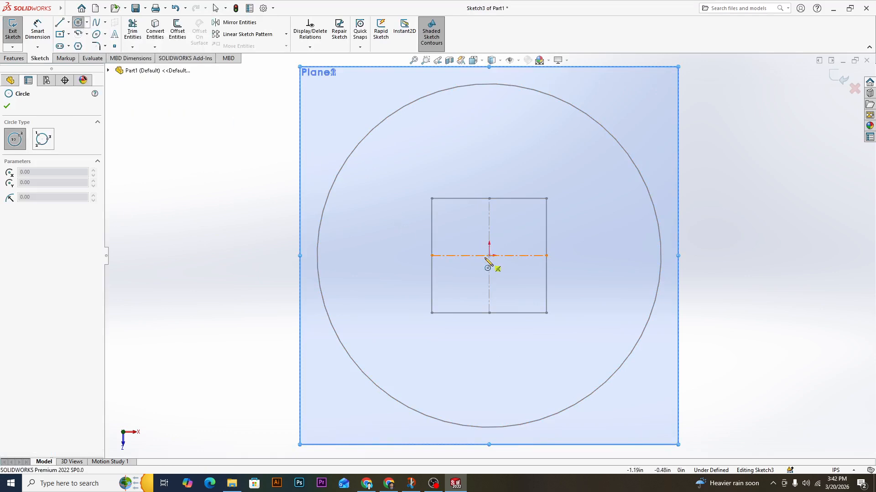
pyautogui.click(489, 255)
pyautogui.click(587, 354)
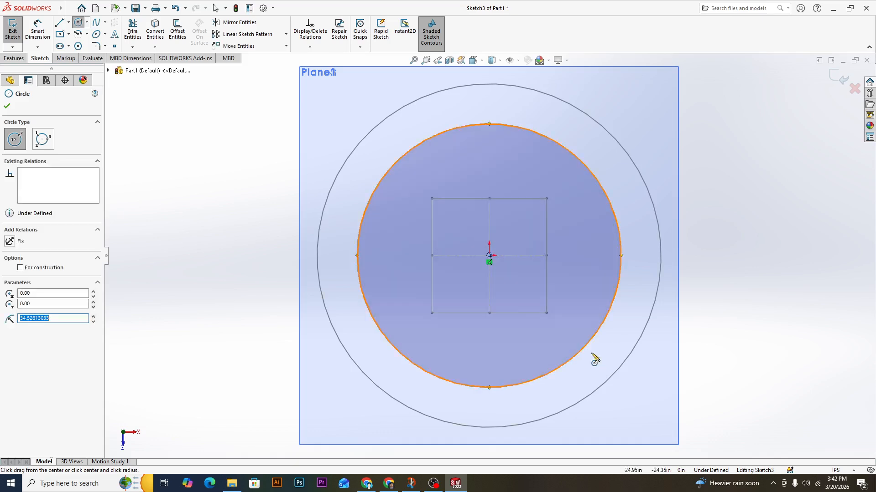
# Dimension the Plane3 circle's diameter, set it to 40 in, and exit the sketch.
pyautogui.click(39, 34)
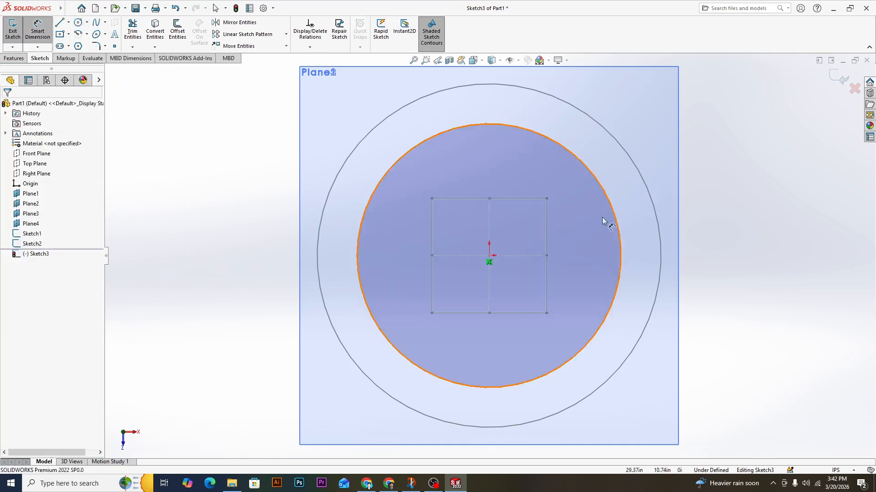
pyautogui.click(619, 239)
pyautogui.click(768, 264)
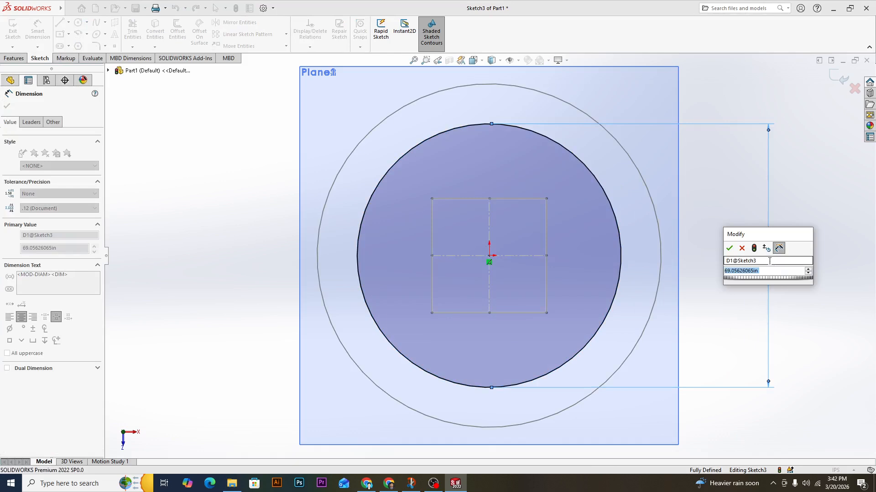
pyautogui.write('40')
pyautogui.press('Return')
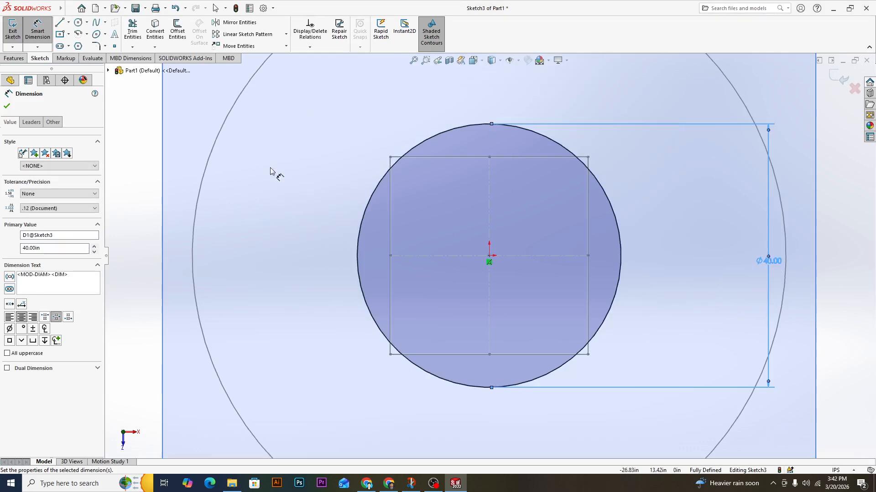
pyautogui.click(6, 105)
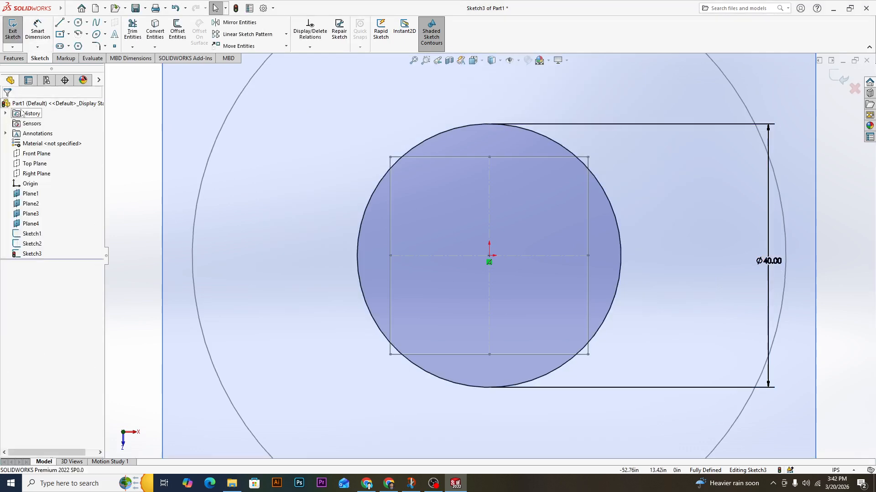
pyautogui.click(842, 80)
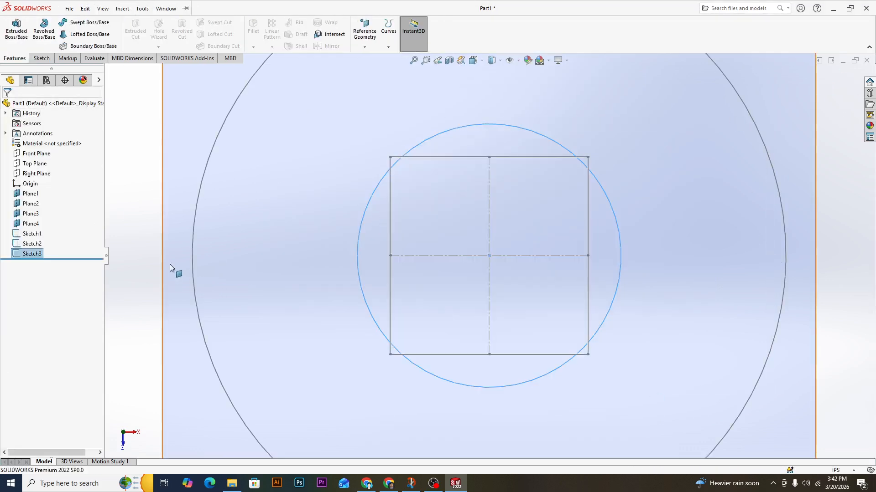
# Start a sketch on Plane4 and draw a circle centred on the origin with a radius of about 58.3 in.
pyautogui.rightClick(34, 226)
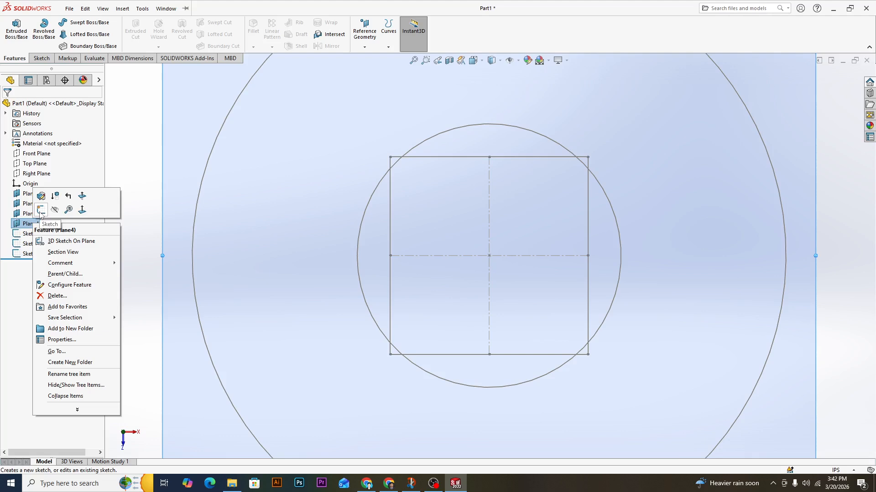
pyautogui.click(41, 211)
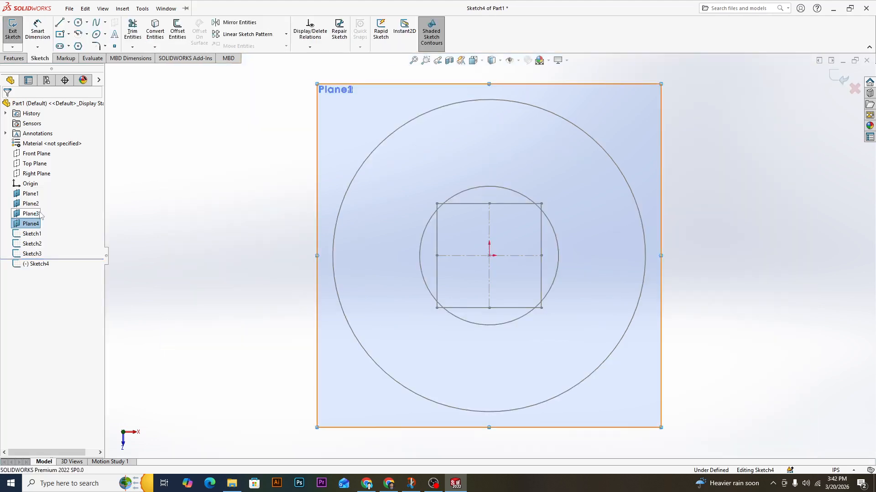
pyautogui.click(69, 9)
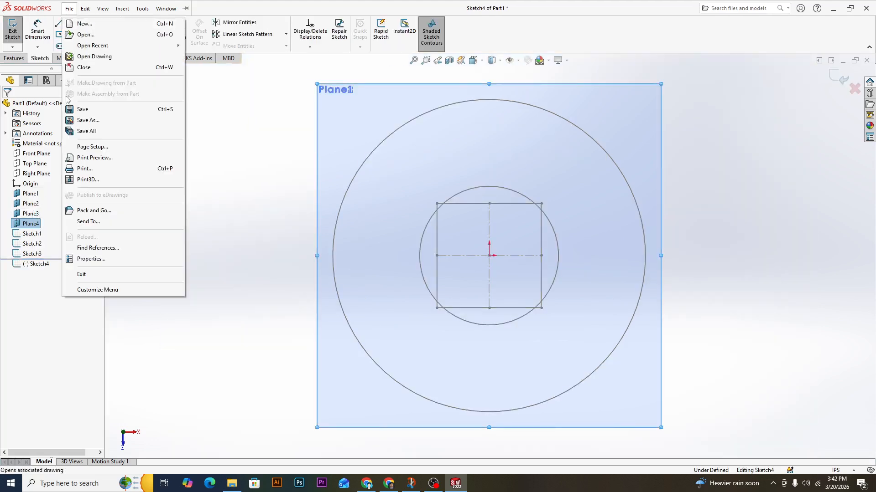
pyautogui.click(226, 251)
pyautogui.click(78, 23)
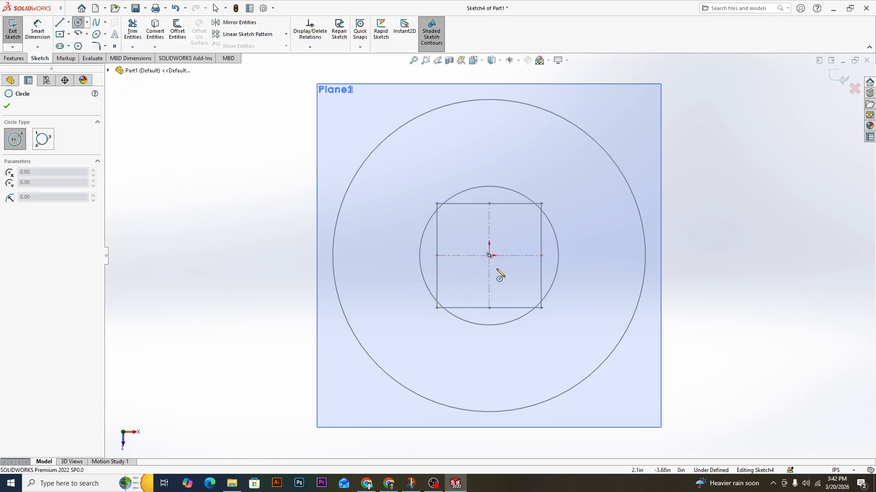
pyautogui.click(490, 256)
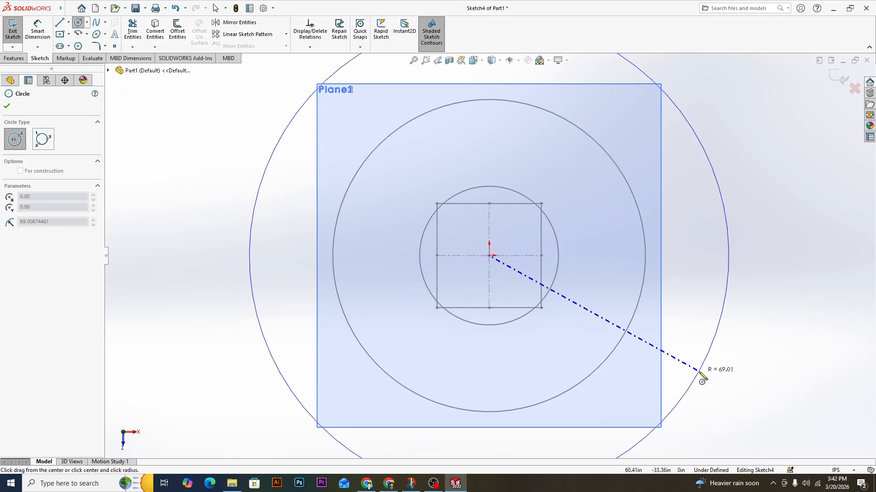
pyautogui.click(666, 354)
# Dimension the diameter of the Plane4 circle and set it to 60 in.
pyautogui.click(37, 31)
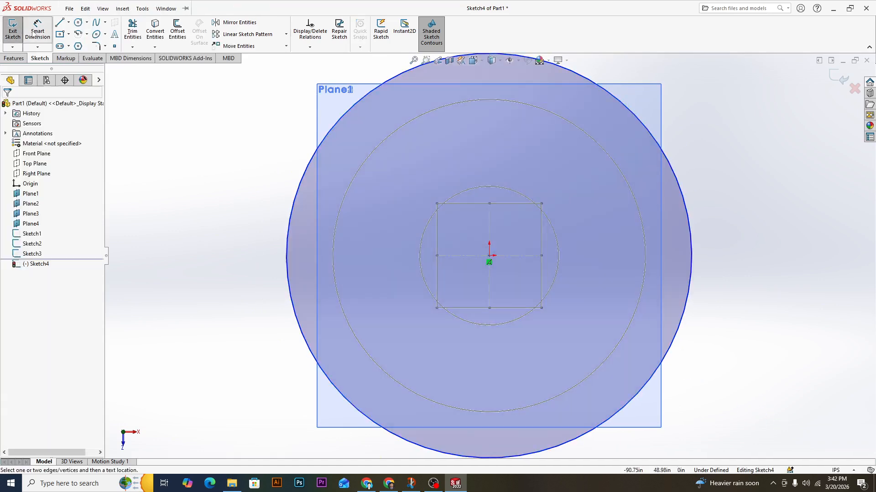
pyautogui.click(690, 289)
pyautogui.click(786, 293)
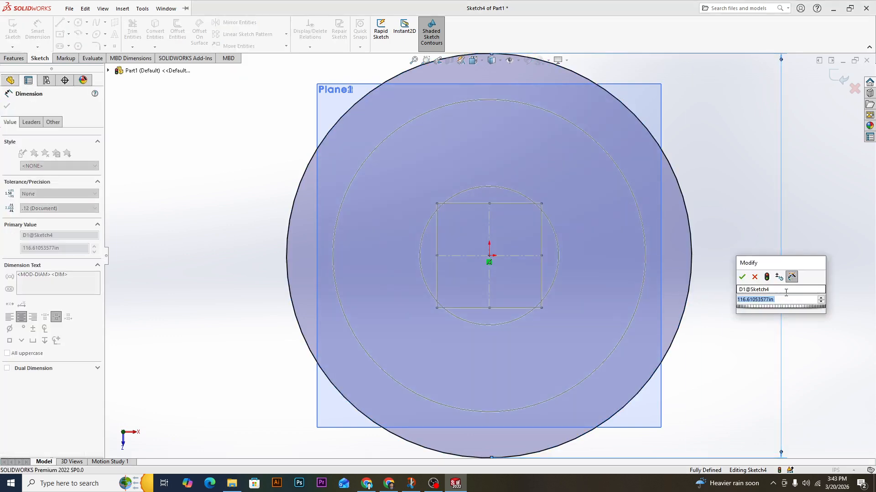
pyautogui.write('60')
pyautogui.press('Return')
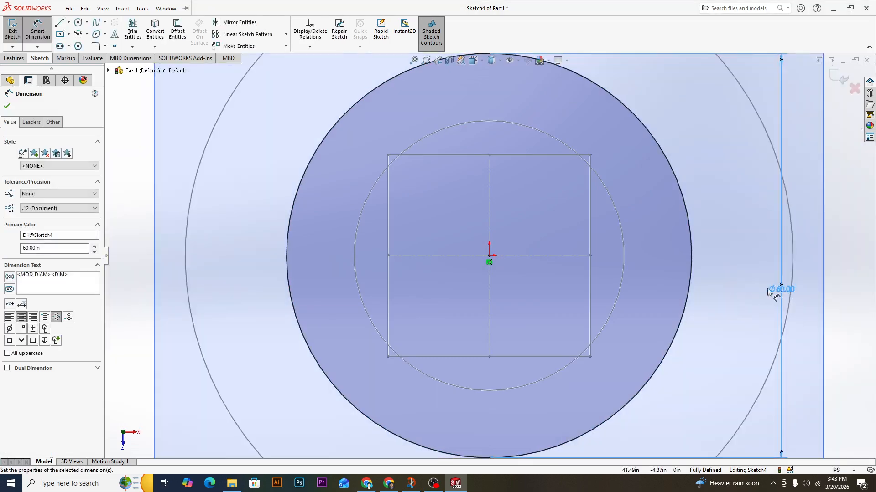
# Finish dimensioning the Plane4 circle and exit its sketch.
pyautogui.scroll(-6, 736, 321)
pyautogui.scroll(11, 736, 321)
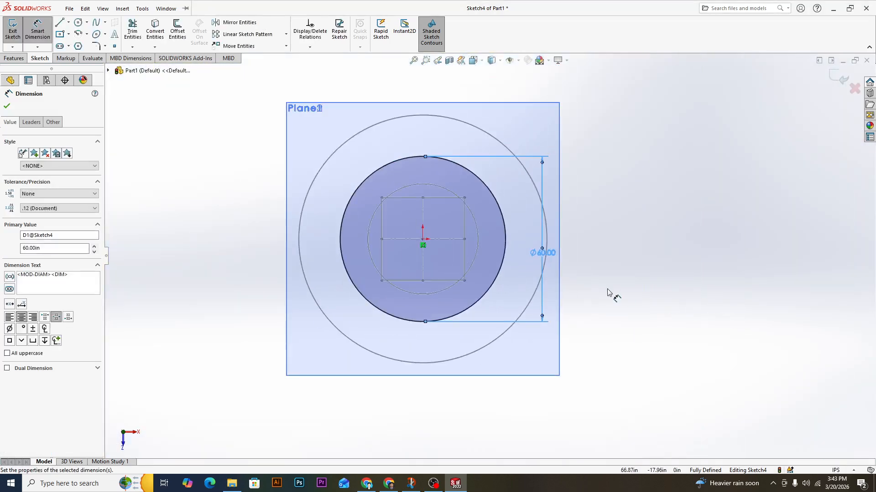
pyautogui.click(7, 107)
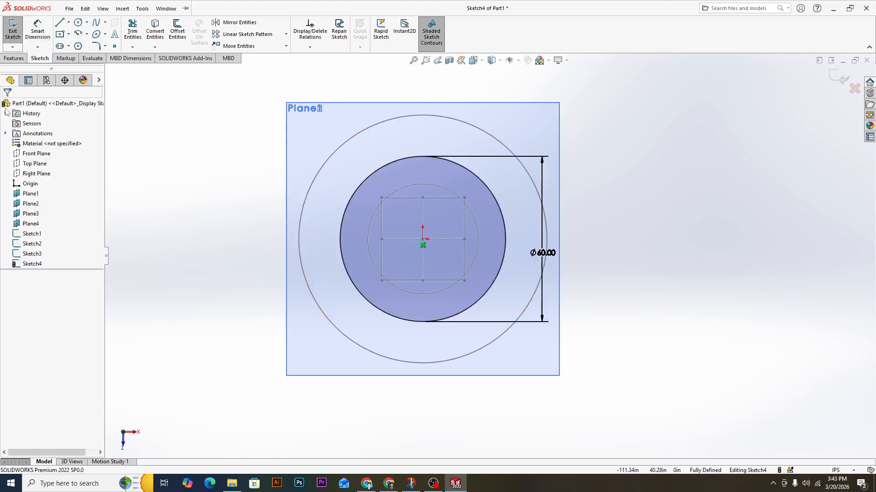
pyautogui.click(838, 78)
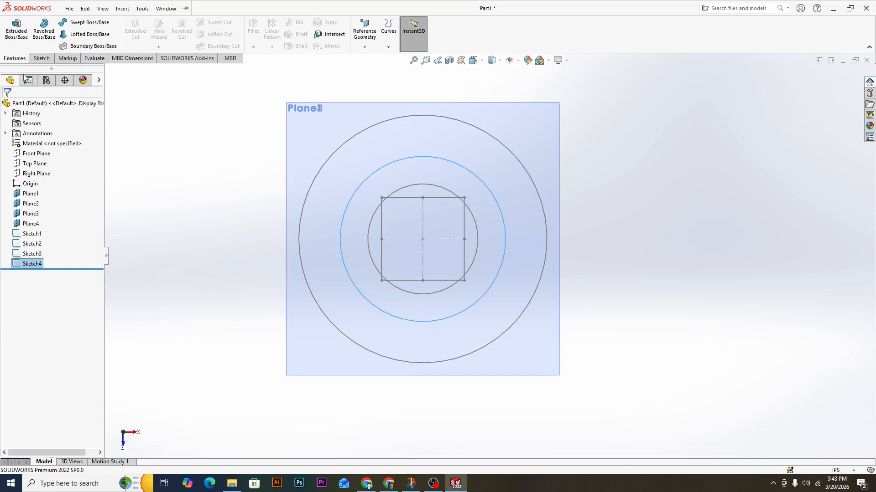
# Loft a solid from the Plane1 square up through the Plane2, Plane3 and Plane4 circles, clearing the preselected profile first.
pyautogui.moveTo(627, 370)
pyautogui.mouseDown(button='middle')
pyautogui.moveTo(627, 205)
pyautogui.moveTo(621, 248)
pyautogui.moveTo(598, 254)
pyautogui.mouseUp(button='middle')
pyautogui.scroll(3, 596, 249)
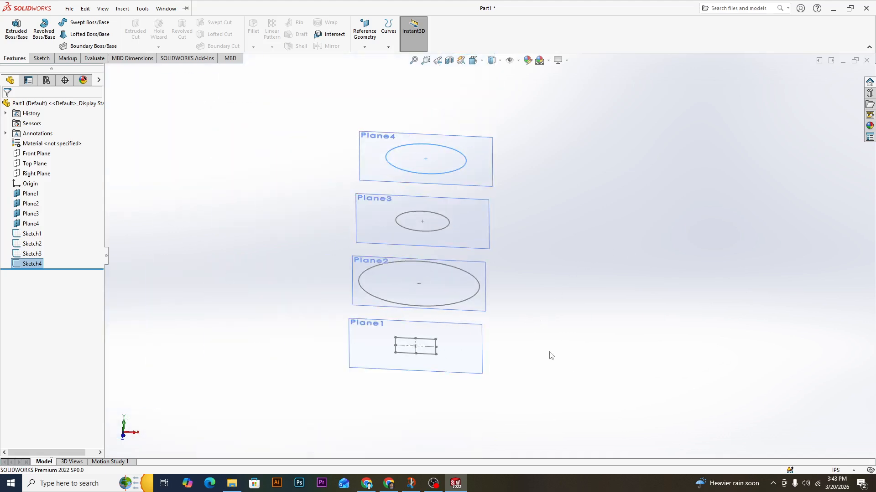
pyautogui.click(89, 35)
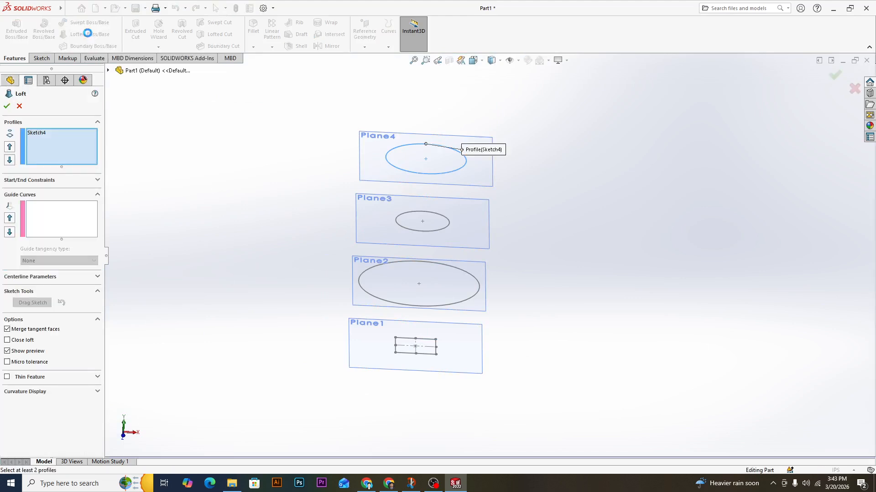
pyautogui.click(40, 136)
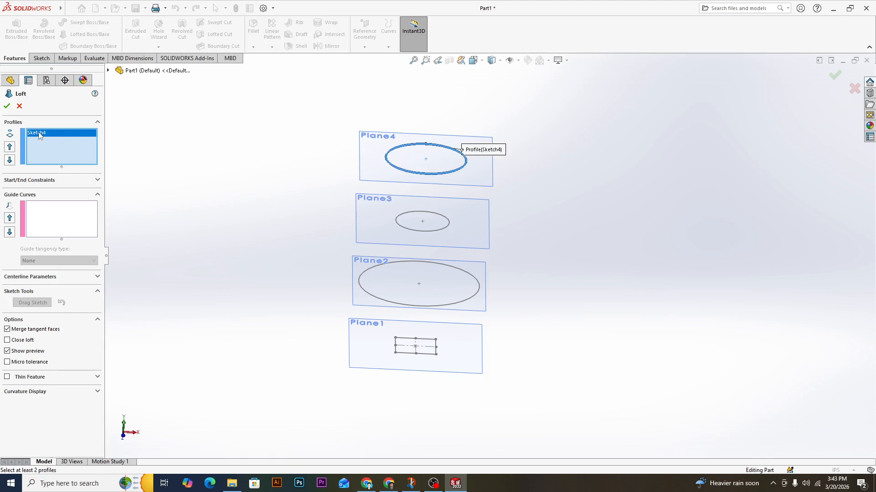
pyautogui.press('Delete')
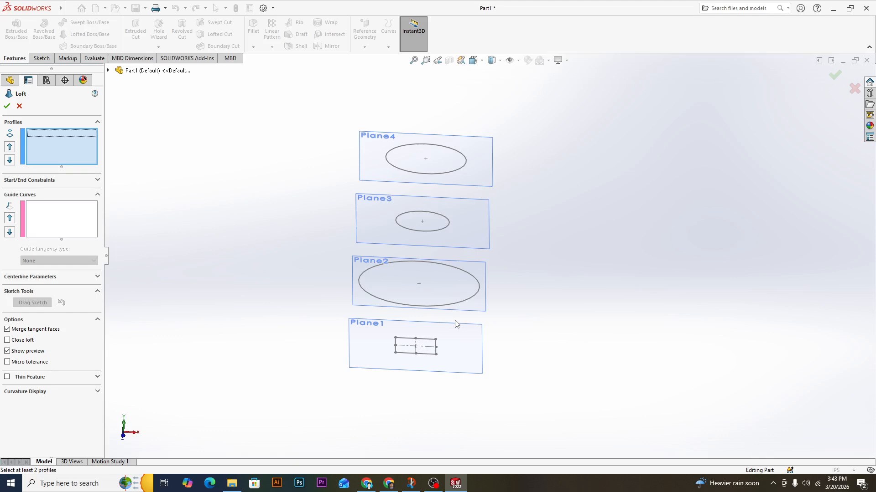
pyautogui.click(422, 352)
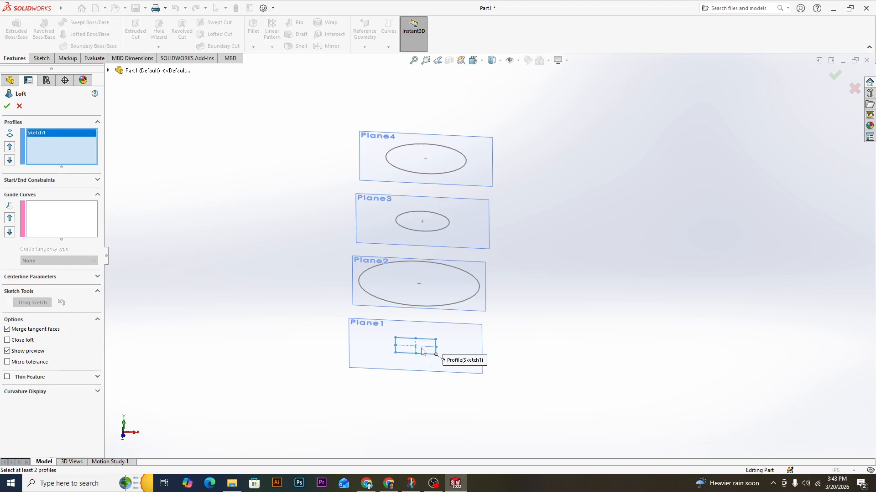
pyautogui.click(424, 306)
pyautogui.click(429, 232)
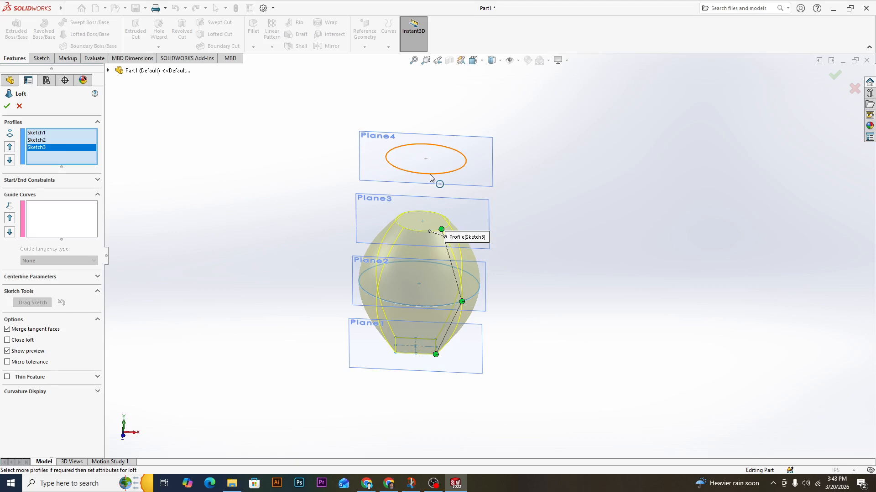
pyautogui.click(430, 175)
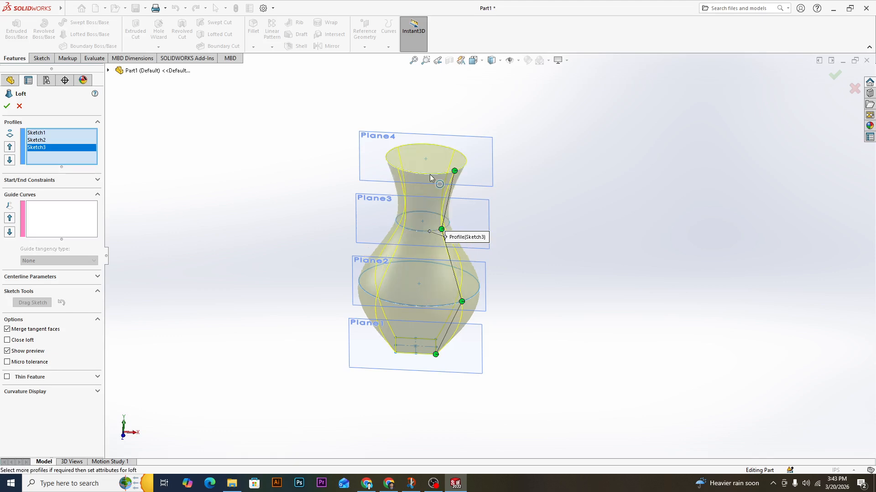
pyautogui.click(6, 107)
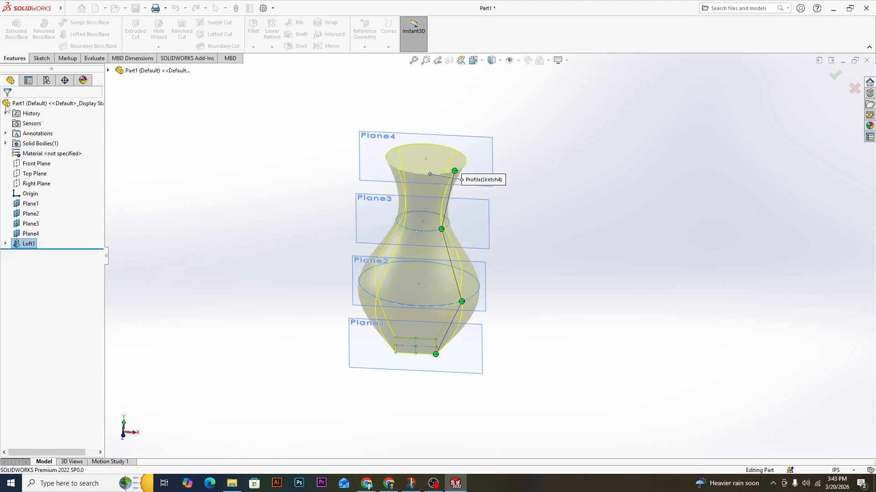
# Shell the vase with a 2 in wall thickness, removing its top circular face.
pyautogui.moveTo(593, 322); pyautogui.dragTo(621, 292, button='middle')
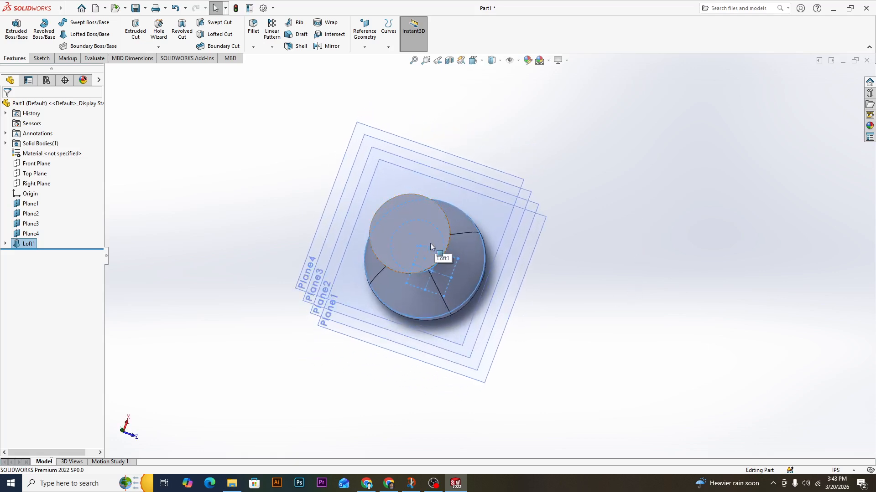
pyautogui.moveTo(536, 275); pyautogui.dragTo(561, 233, button='middle')
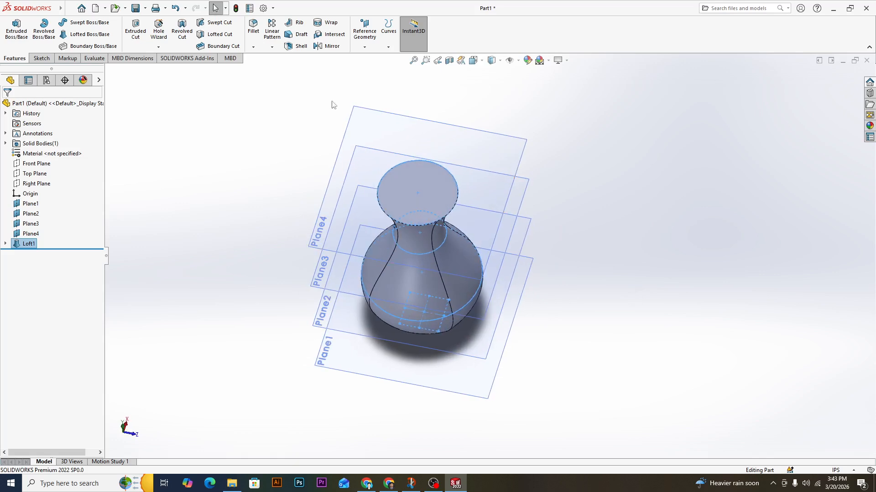
pyautogui.click(299, 46)
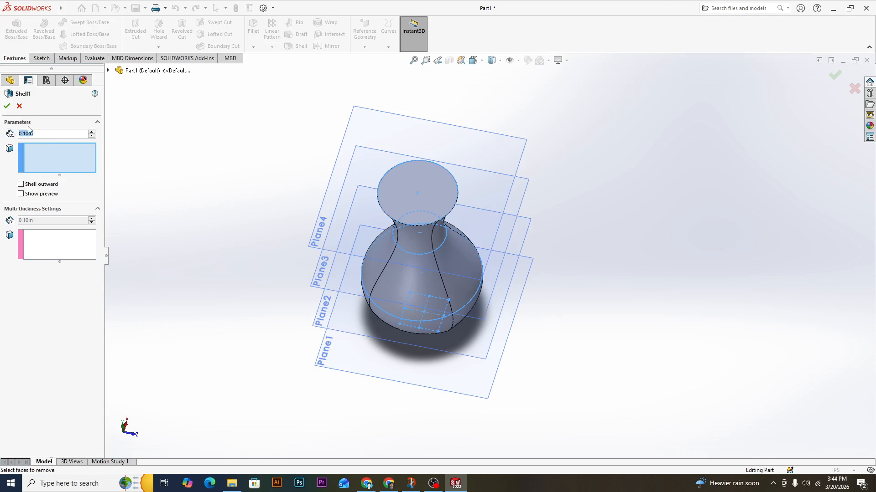
pyautogui.write('2')
pyautogui.press('Return')
pyautogui.click(414, 196)
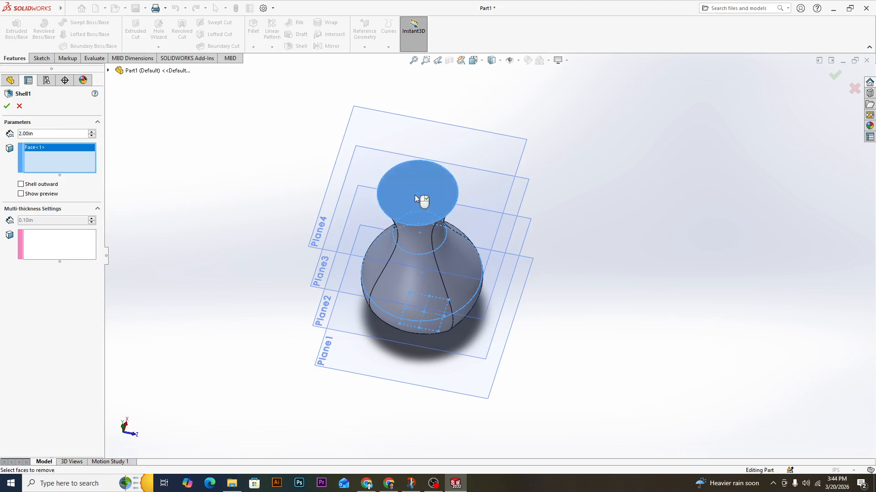
pyautogui.click(7, 104)
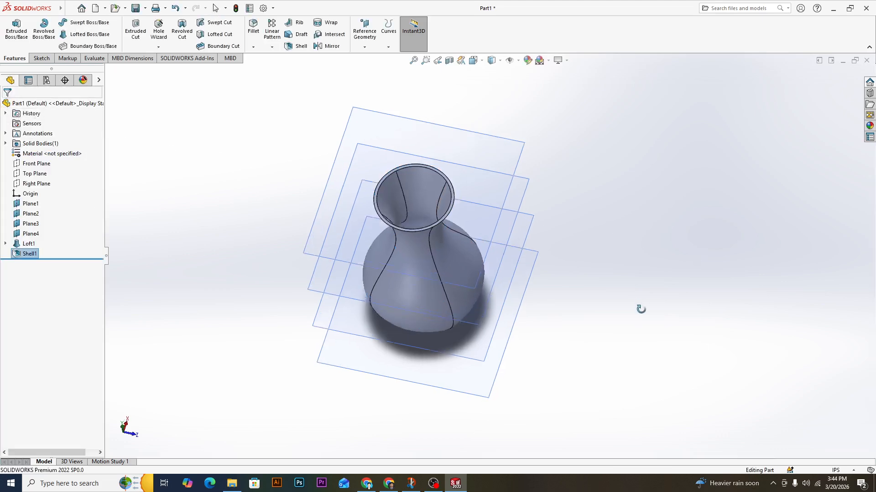
# Assign the copper alloy Beryllium Copper, UNS C17000 as the vase's material and close the material library.
pyautogui.moveTo(640, 309); pyautogui.dragTo(627, 153, button='middle')
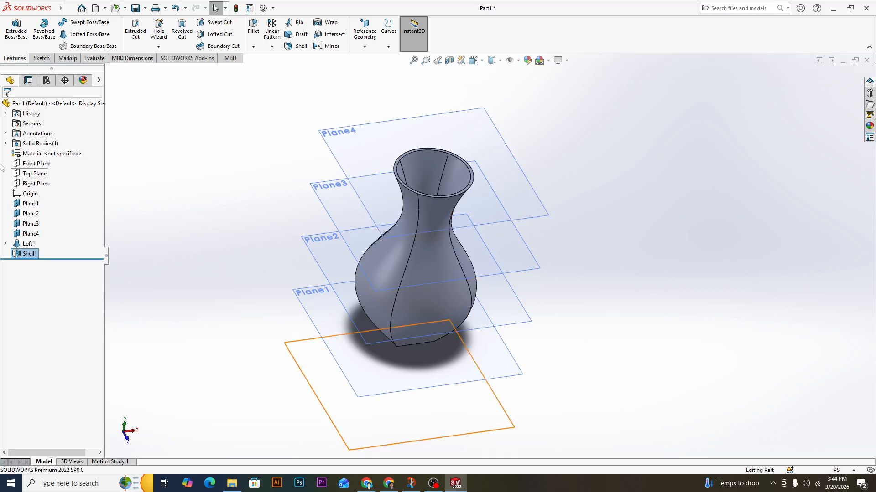
pyautogui.rightClick(41, 155)
pyautogui.click(69, 159)
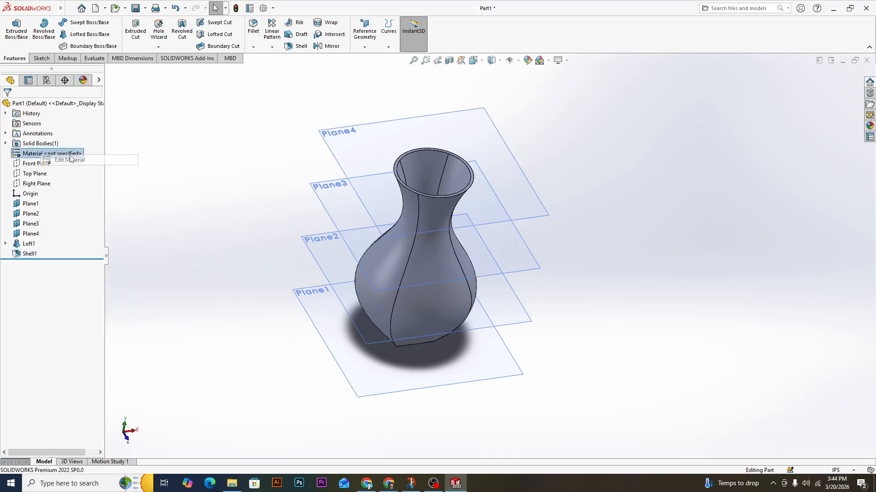
pyautogui.moveTo(424, 110); pyautogui.dragTo(707, 121)
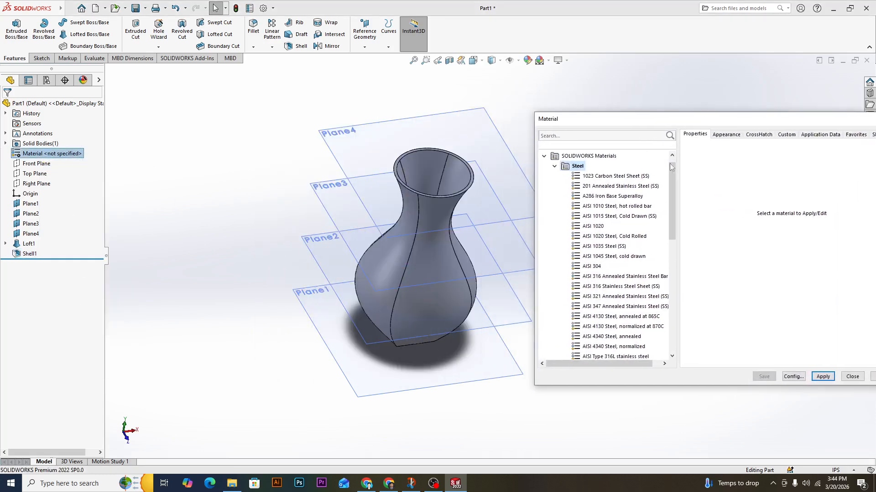
pyautogui.scroll(-10, 585, 253)
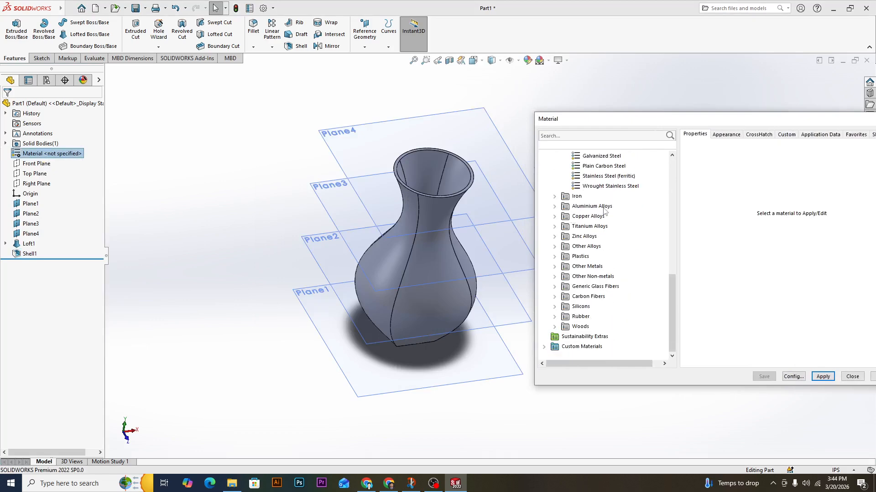
pyautogui.click(555, 217)
pyautogui.click(606, 176)
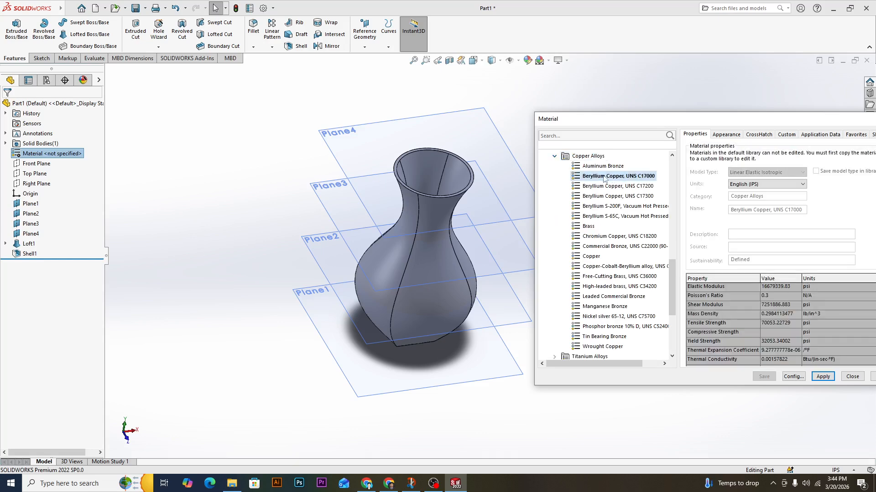
pyautogui.click(821, 377)
pyautogui.click(852, 376)
pyautogui.moveTo(579, 229); pyautogui.dragTo(561, 161, button='middle')
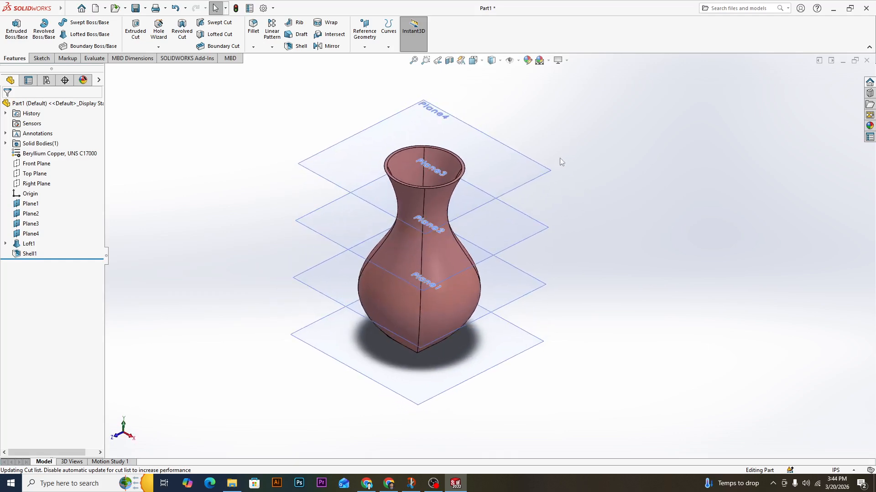